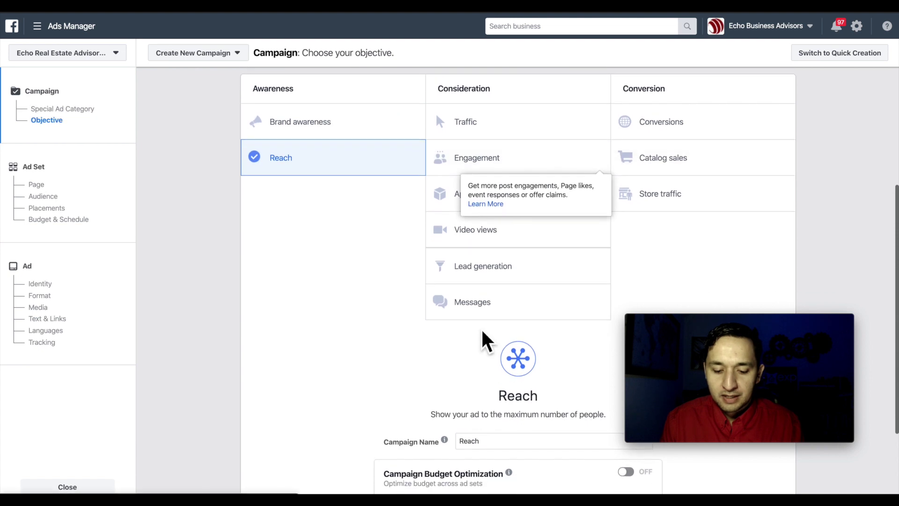
Step: Choose Conversions as the campaign's marketing objective and continue to the ad set setup
{"action": "scroll", "coordinate": [488, 257], "scroll_direction": "up", "scroll_amount": 2}
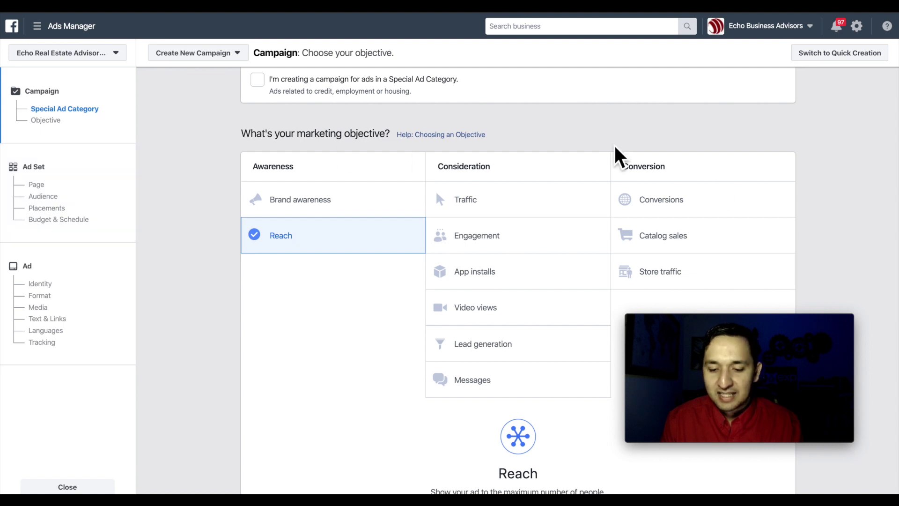
{"action": "left_click", "coordinate": [666, 208]}
{"action": "scroll", "coordinate": [544, 344], "scroll_direction": "down", "scroll_amount": 3}
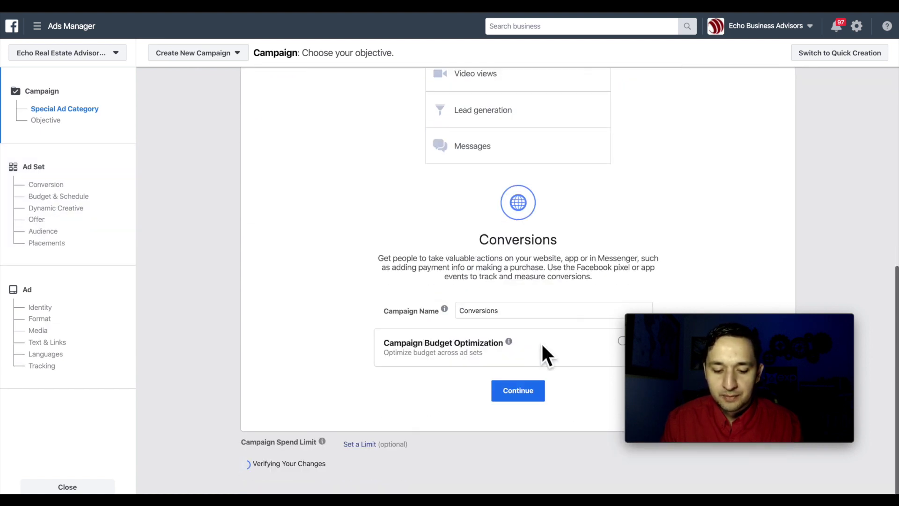
{"action": "left_click", "coordinate": [517, 390]}
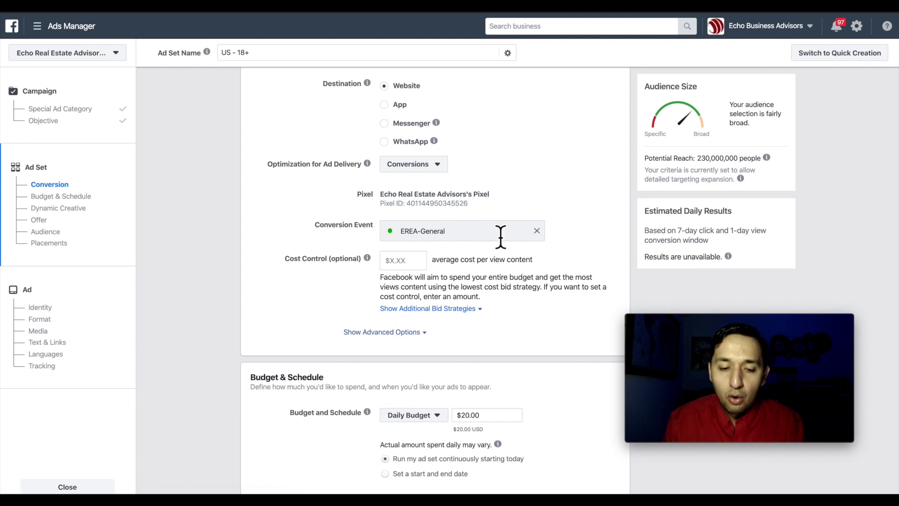
{"action": "left_click", "coordinate": [52, 27]}
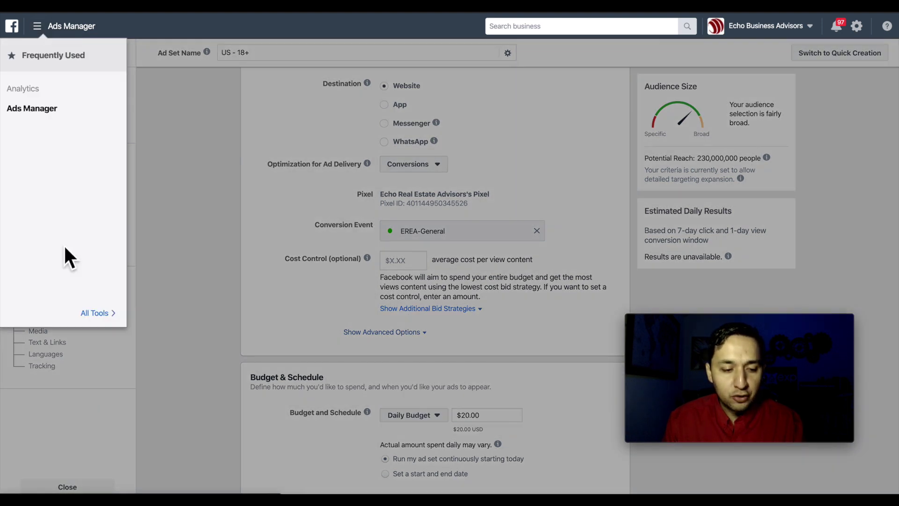
{"action": "left_click", "coordinate": [95, 311]}
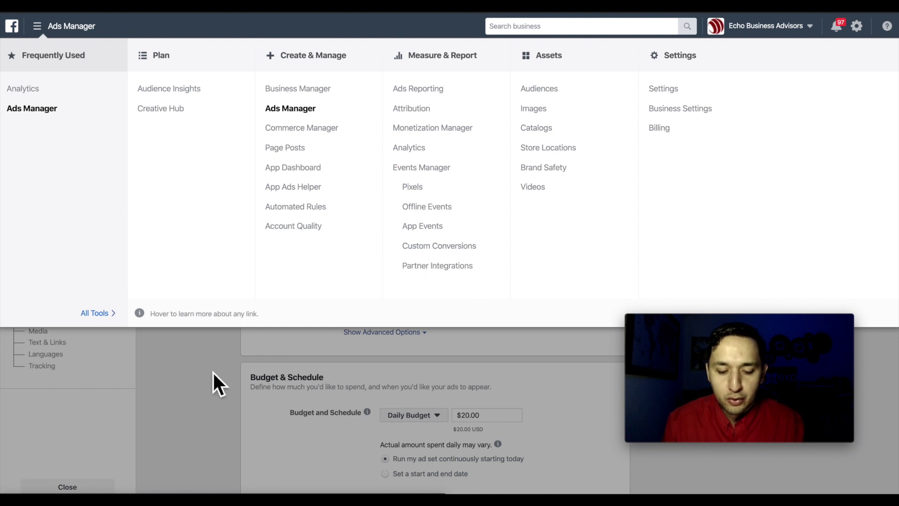
{"action": "left_click", "coordinate": [182, 385]}
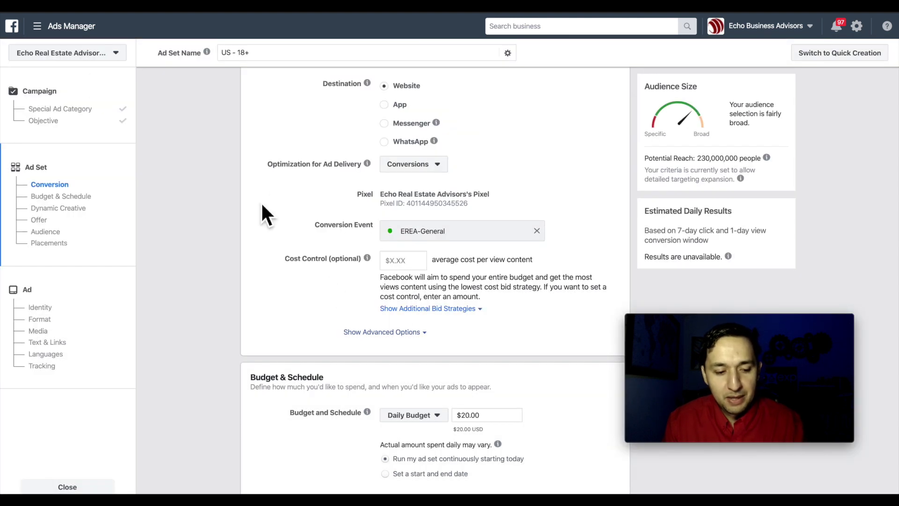
{"action": "left_click", "coordinate": [64, 29]}
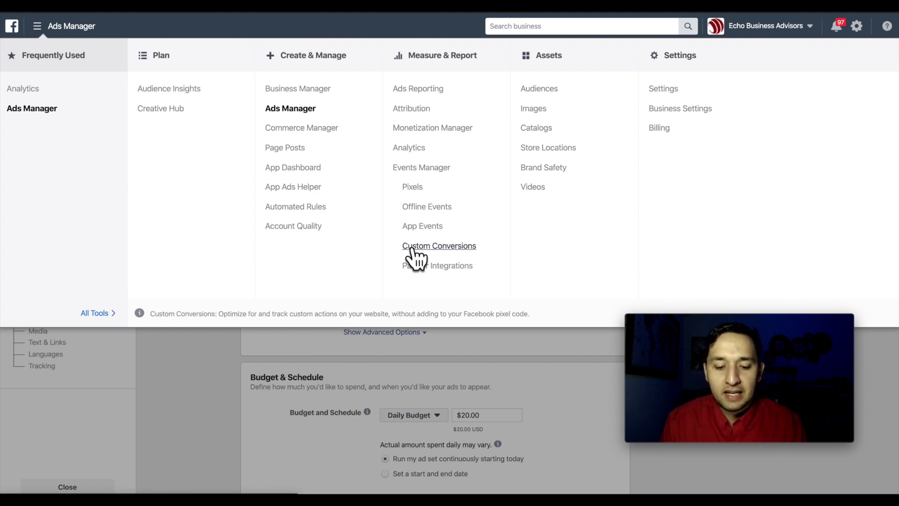
{"action": "left_click", "coordinate": [192, 356]}
{"action": "mouse_move", "coordinate": [367, 257]}
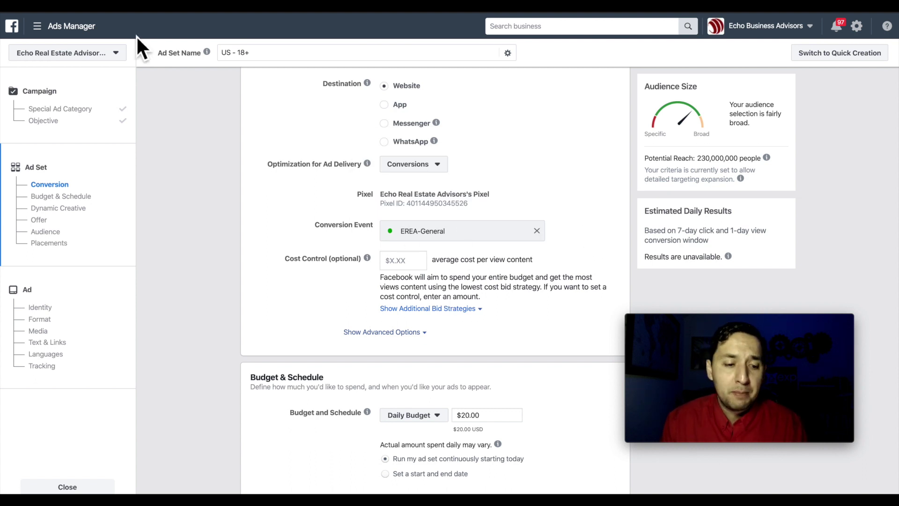
{"action": "left_click", "coordinate": [66, 29]}
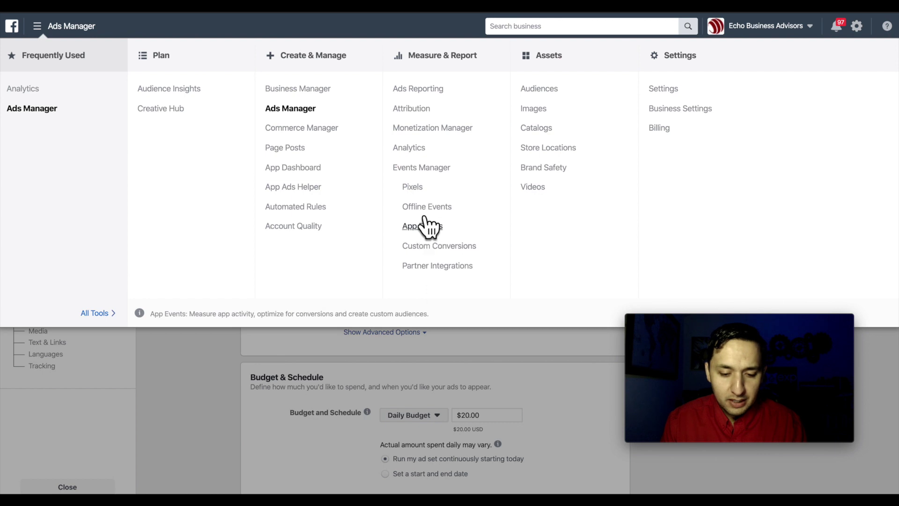
{"action": "left_click", "coordinate": [420, 189]}
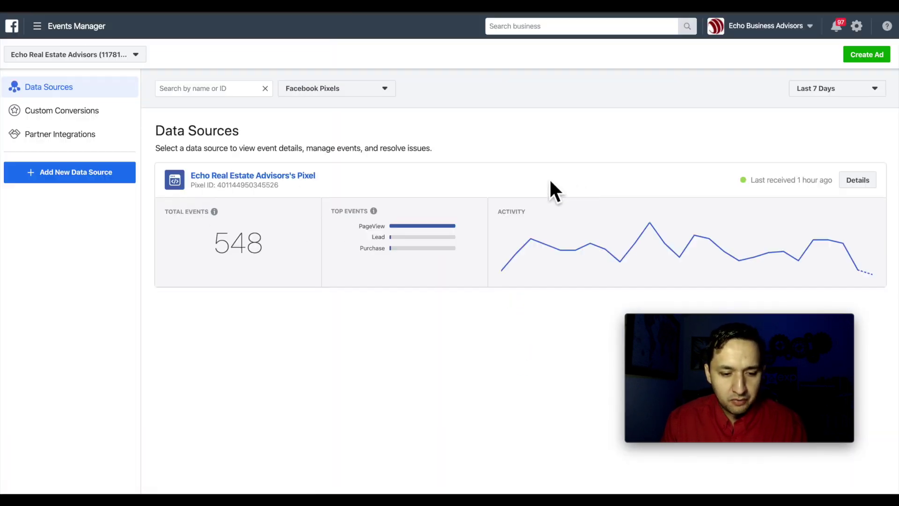
{"action": "left_click", "coordinate": [854, 183]}
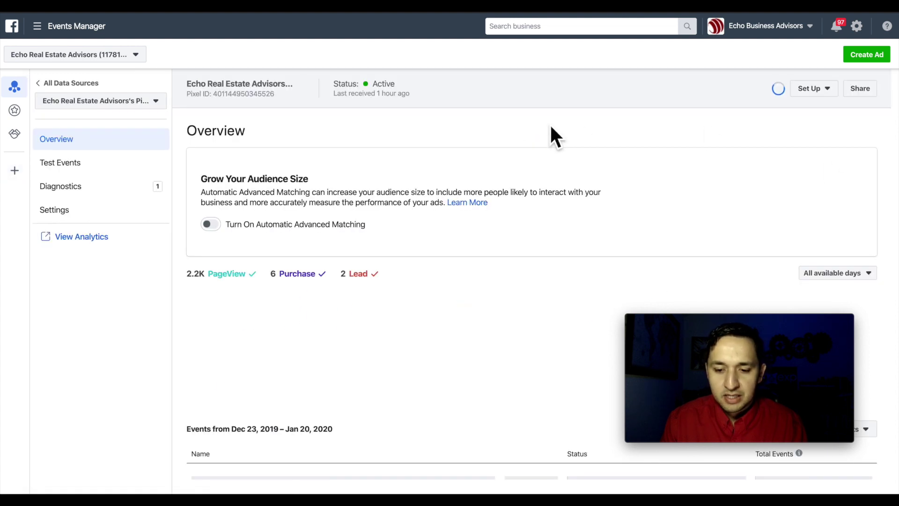
Step: Start the pixel installation with the manual code method and copy the base code
{"action": "left_click", "coordinate": [826, 97]}
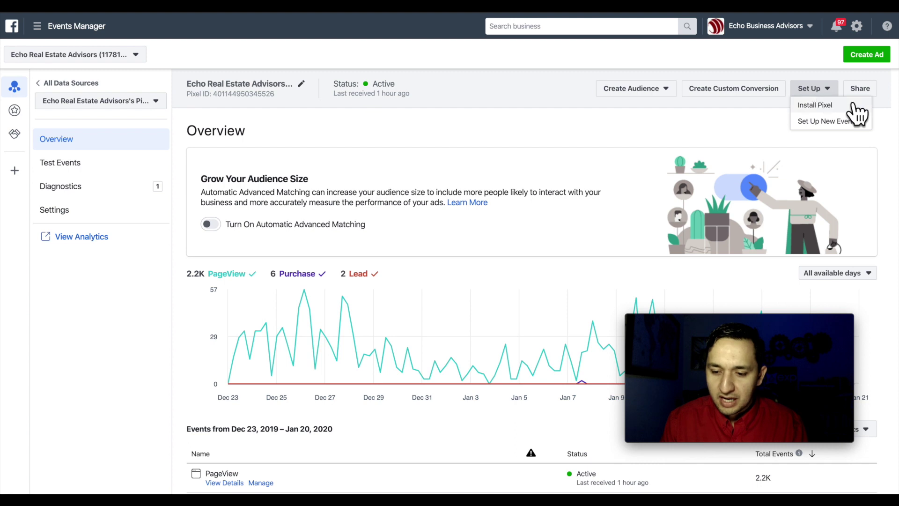
{"action": "left_click", "coordinate": [818, 106]}
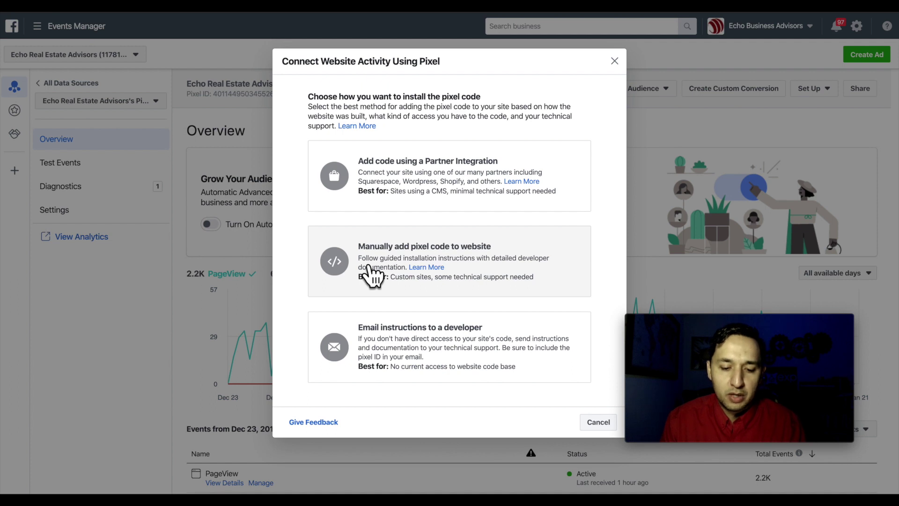
{"action": "left_click", "coordinate": [368, 267]}
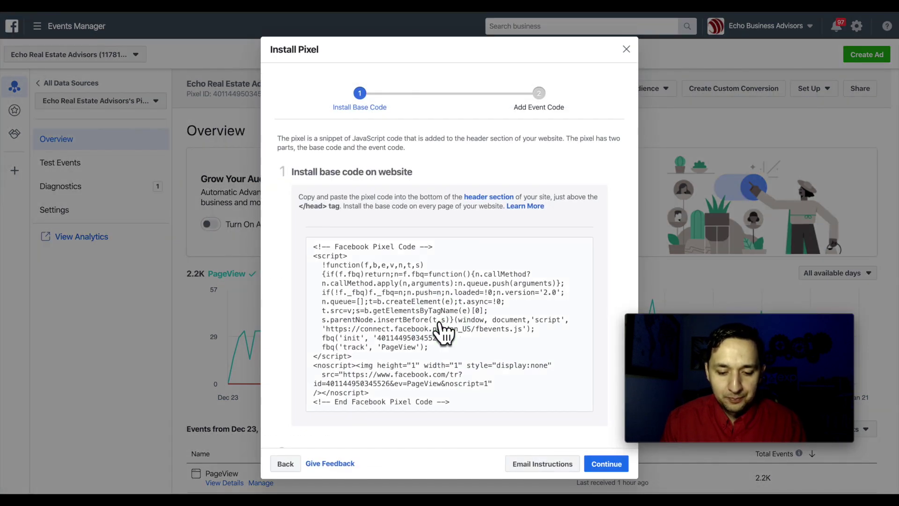
{"action": "left_click", "coordinate": [444, 332]}
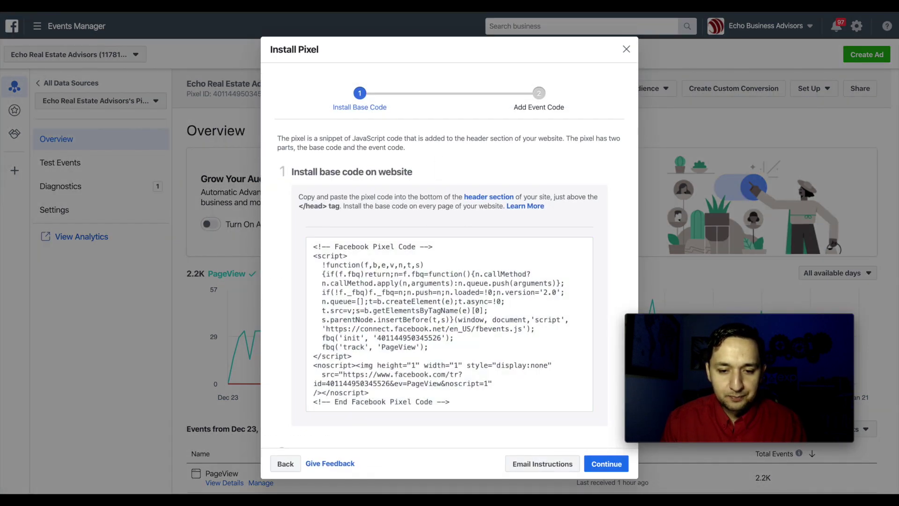
Step: Switch to ClickFunnels and replace the Realtor-Buyer-Optin funnel's head tracking code with the copied pixel base code
{"action": "key", "text": "ctrl+Tab"}
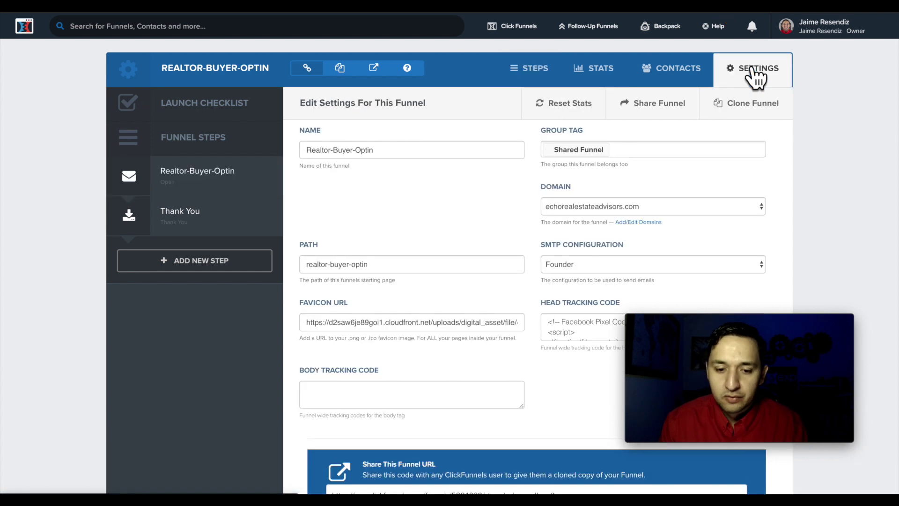
{"action": "scroll", "coordinate": [596, 221], "scroll_direction": "down", "scroll_amount": 3}
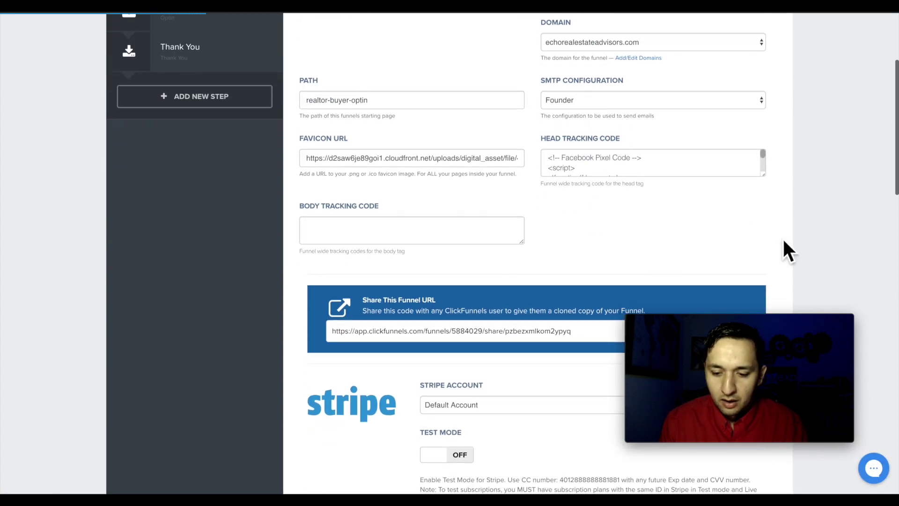
{"action": "left_click", "coordinate": [763, 174]}
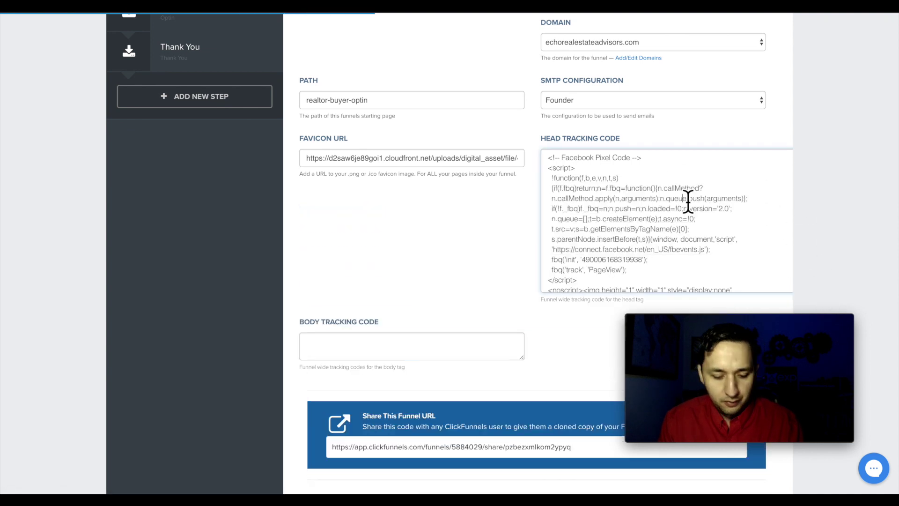
{"action": "key", "text": "ctrl+a"}
{"action": "key", "text": "BackSpace"}
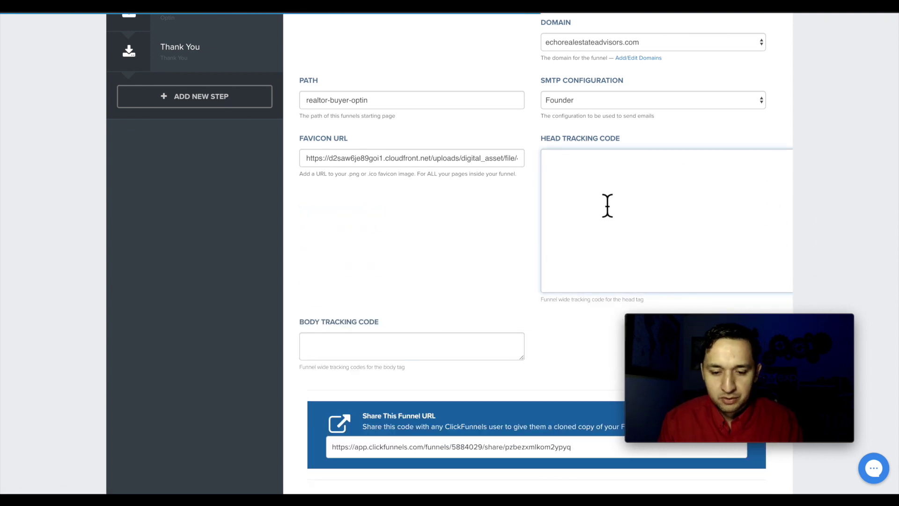
{"action": "key", "text": "ctrl+v"}
{"action": "scroll", "coordinate": [609, 216], "scroll_direction": "up", "scroll_amount": 2}
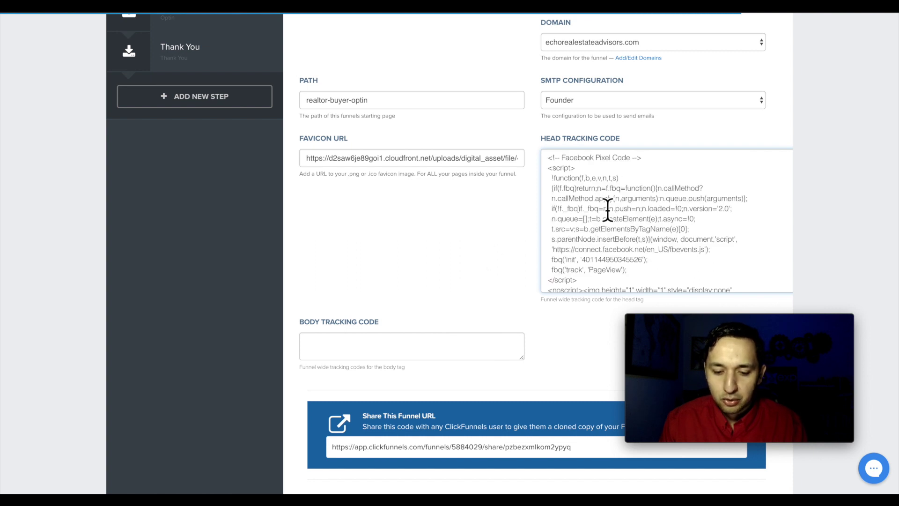
{"action": "scroll", "coordinate": [520, 309], "scroll_direction": "down", "scroll_amount": 15}
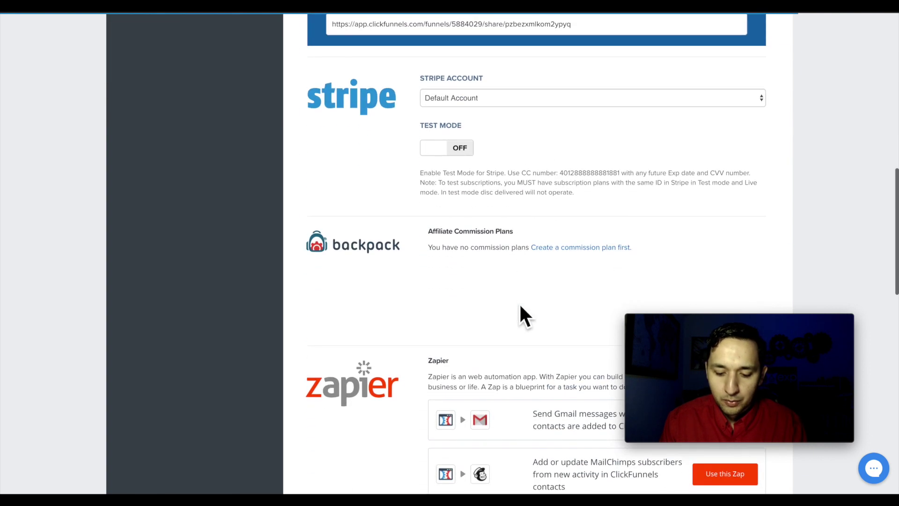
{"action": "scroll", "coordinate": [520, 313], "scroll_direction": "down", "scroll_amount": 8}
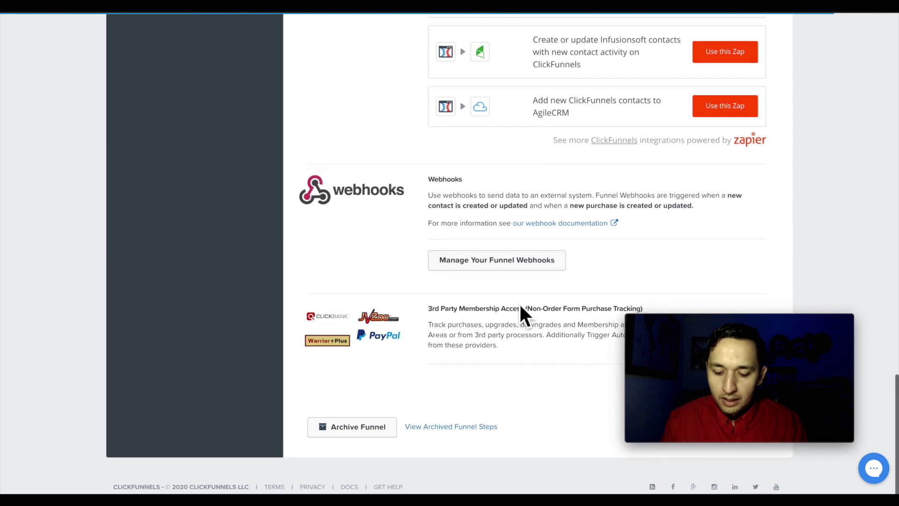
{"action": "left_click", "coordinate": [675, 476]}
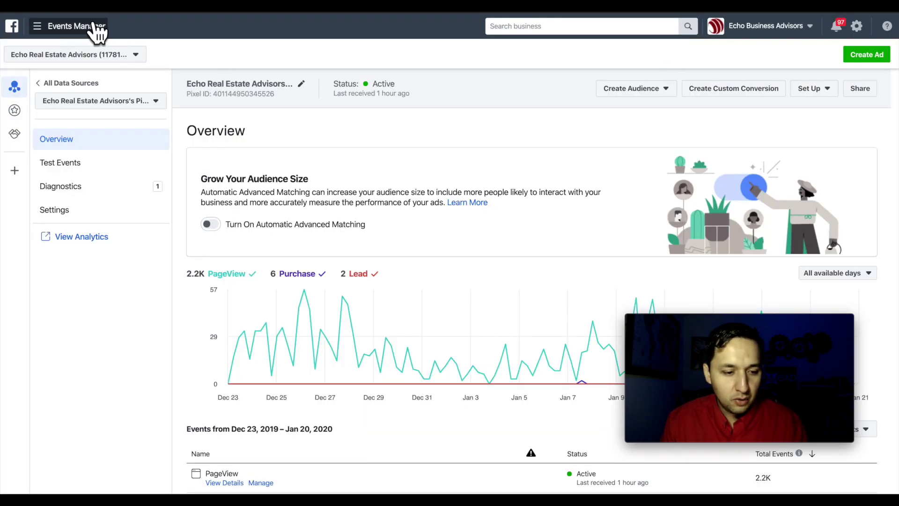
Step: Go to the Custom Conversions in Events Manager and start creating a new custom conversion
{"action": "left_click", "coordinate": [96, 28]}
{"action": "left_click", "coordinate": [94, 314]}
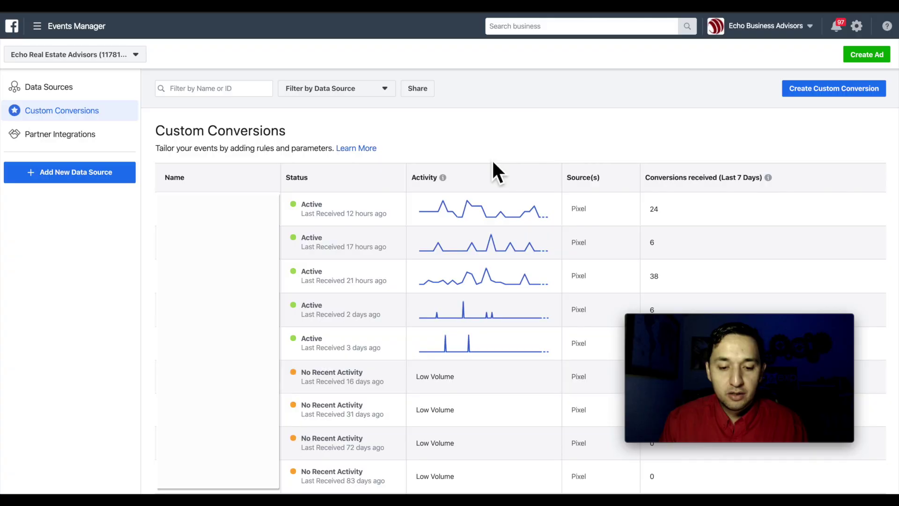
{"action": "left_click", "coordinate": [814, 93]}
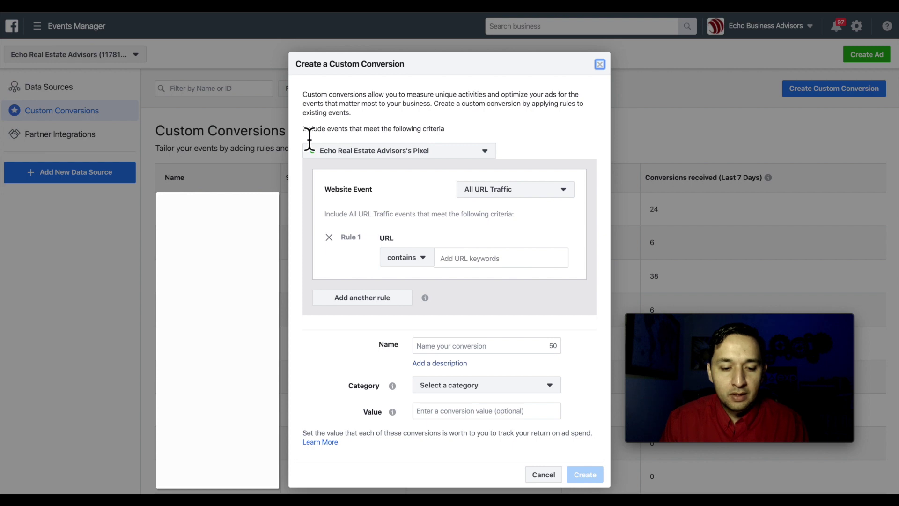
{"action": "scroll", "coordinate": [538, 133], "scroll_direction": "down", "scroll_amount": 2}
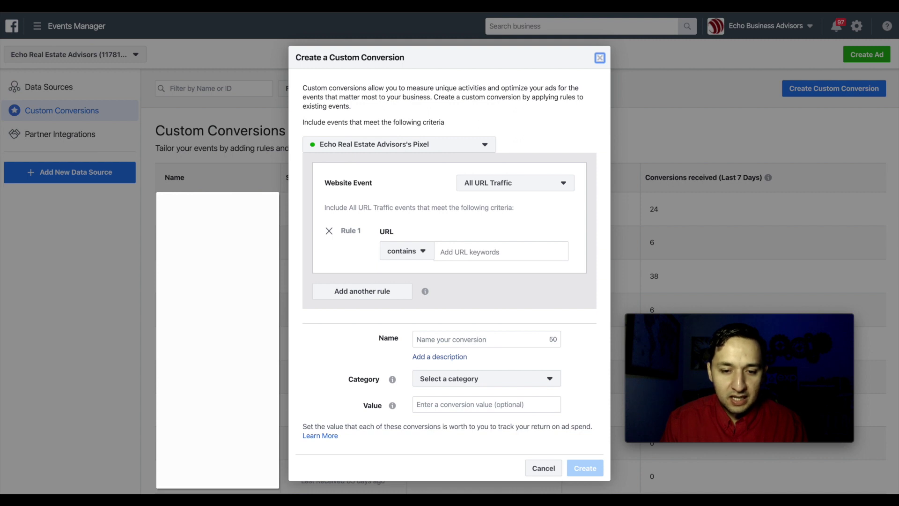
Step: Switch to ClickFunnels, review the funnel's Realtor-Buyer-Optin and Thank You steps, and preview the Thank You page
{"action": "key", "text": "ctrl+Tab"}
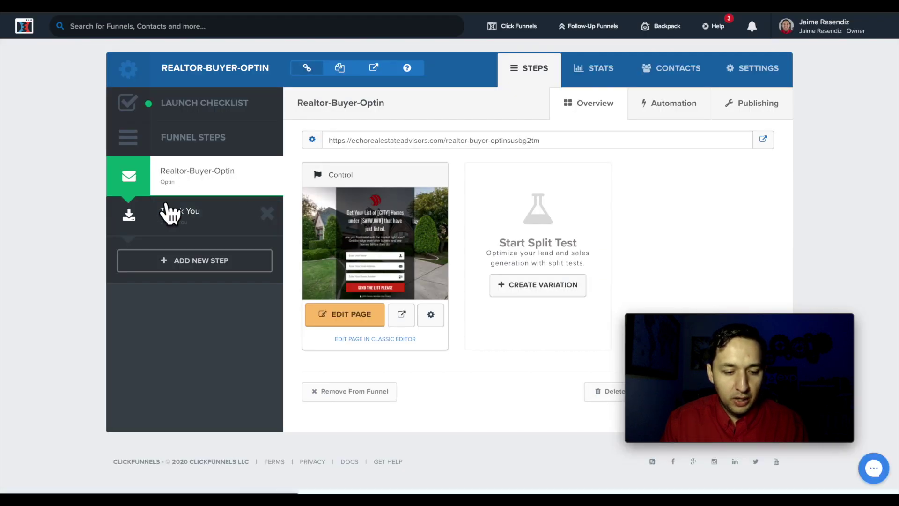
{"action": "left_click", "coordinate": [171, 213]}
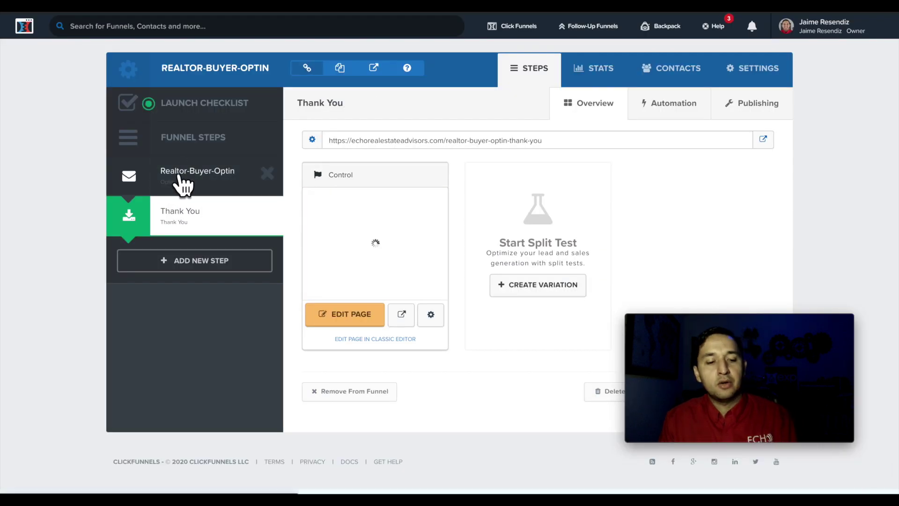
{"action": "left_click", "coordinate": [182, 184]}
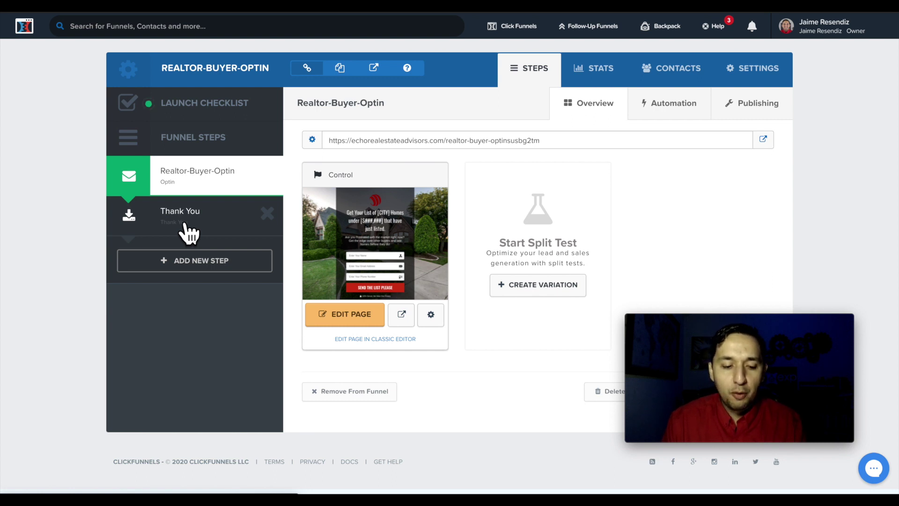
{"action": "left_click", "coordinate": [189, 233]}
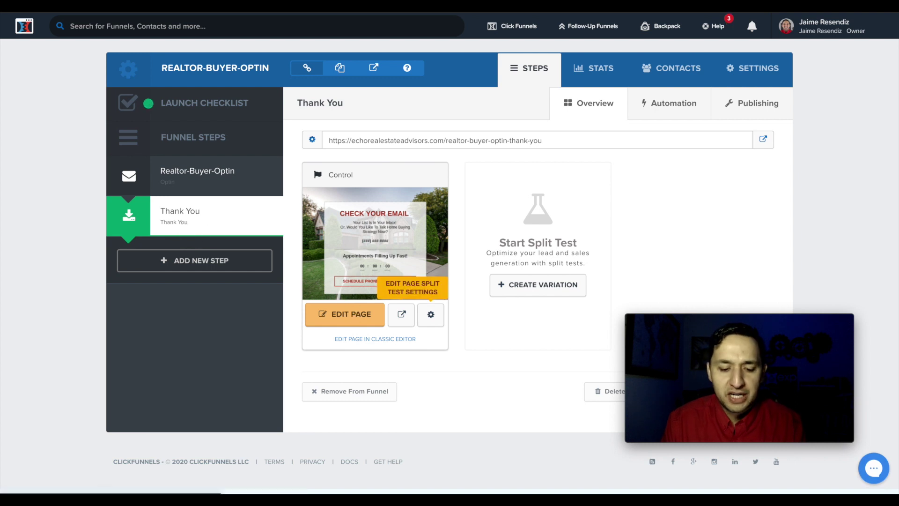
{"action": "left_click", "coordinate": [409, 314]}
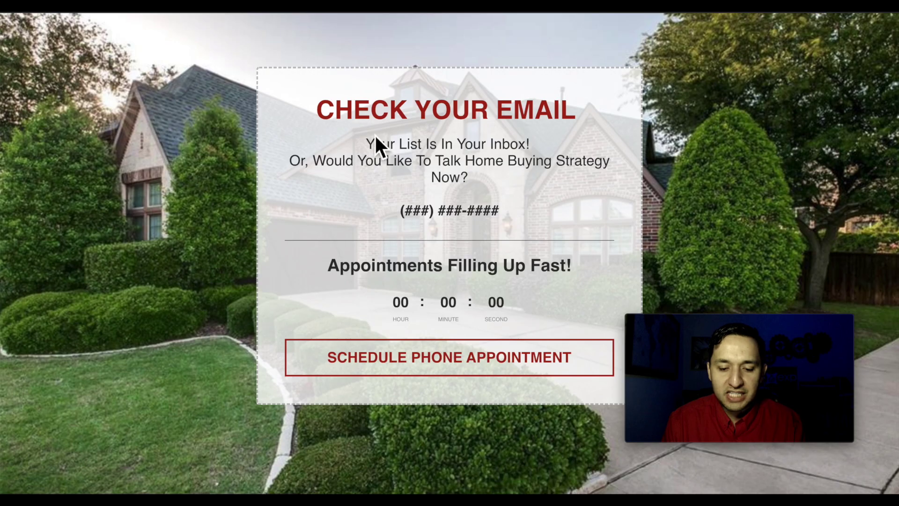
{"action": "key", "text": "super+w"}
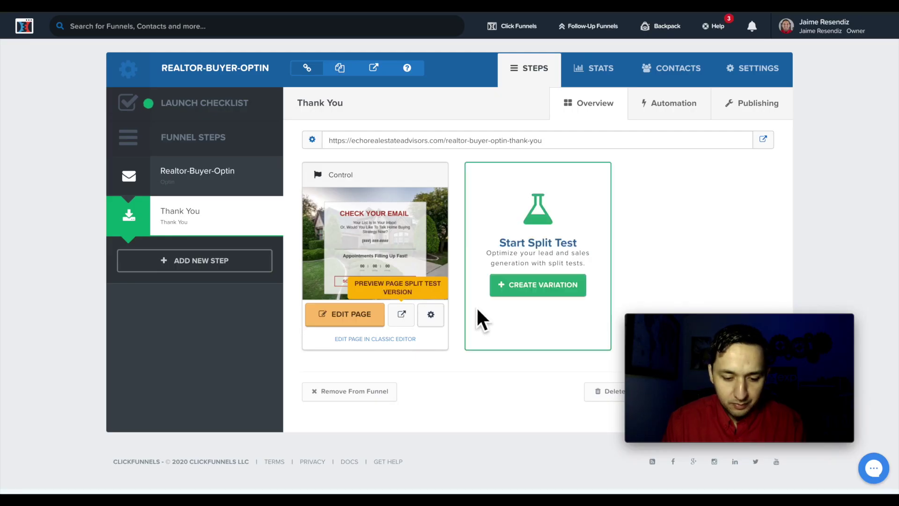
Step: Copy the full URL of the funnel's Thank You page
{"action": "left_click", "coordinate": [545, 142]}
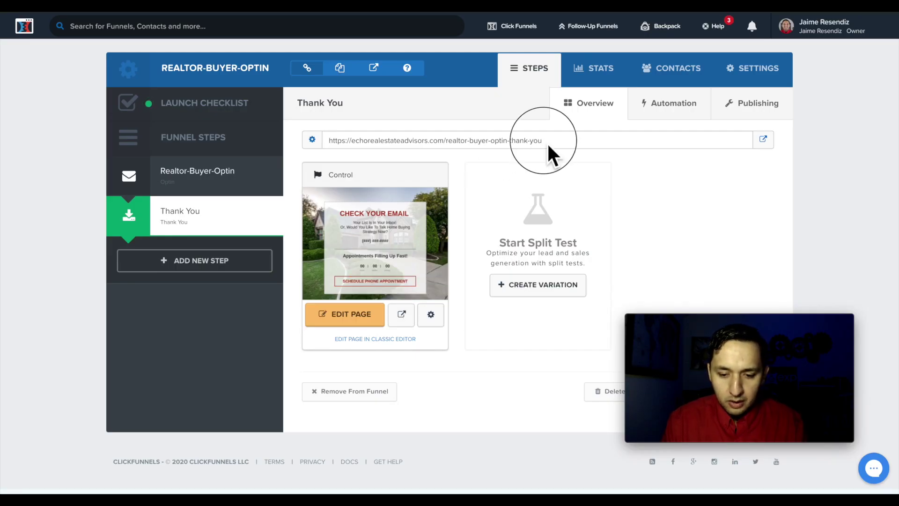
{"action": "left_click_drag", "start_coordinate": [544, 143], "coordinate": [330, 149]}
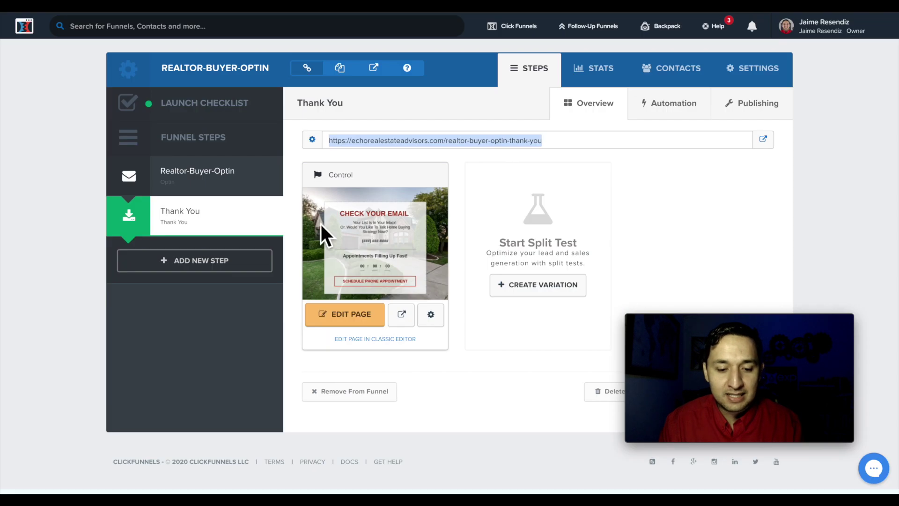
{"action": "left_click", "coordinate": [447, 149]}
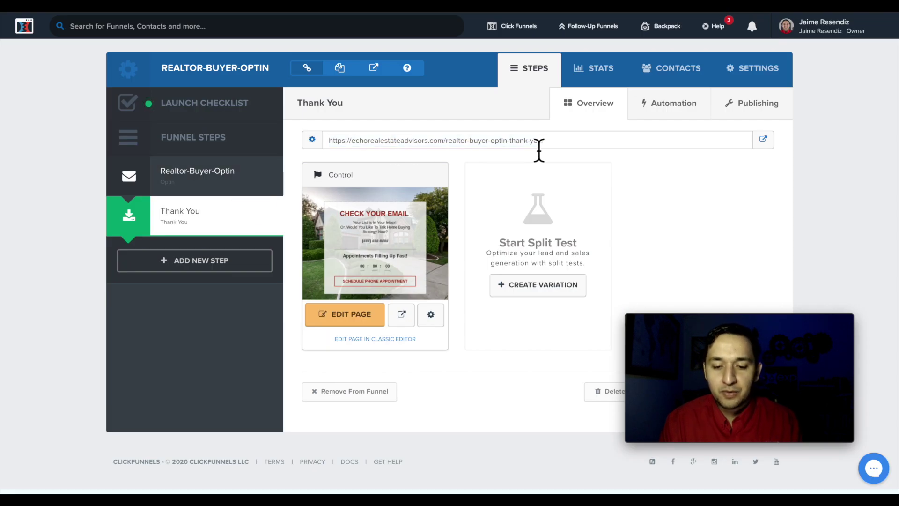
{"action": "left_click", "coordinate": [546, 147]}
{"action": "left_click_drag", "start_coordinate": [543, 146], "coordinate": [330, 142]}
{"action": "key", "text": "ctrl+c"}
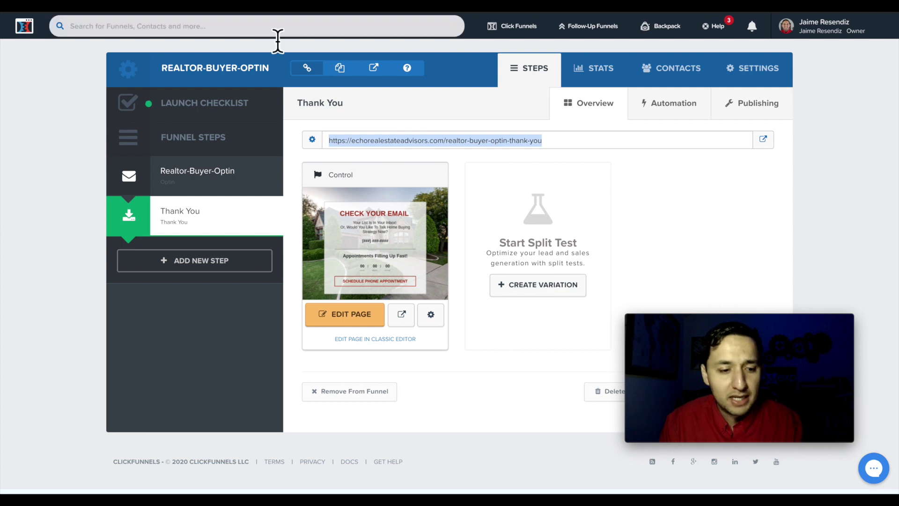
{"action": "left_click", "coordinate": [262, 4]}
{"action": "left_click", "coordinate": [469, 252]}
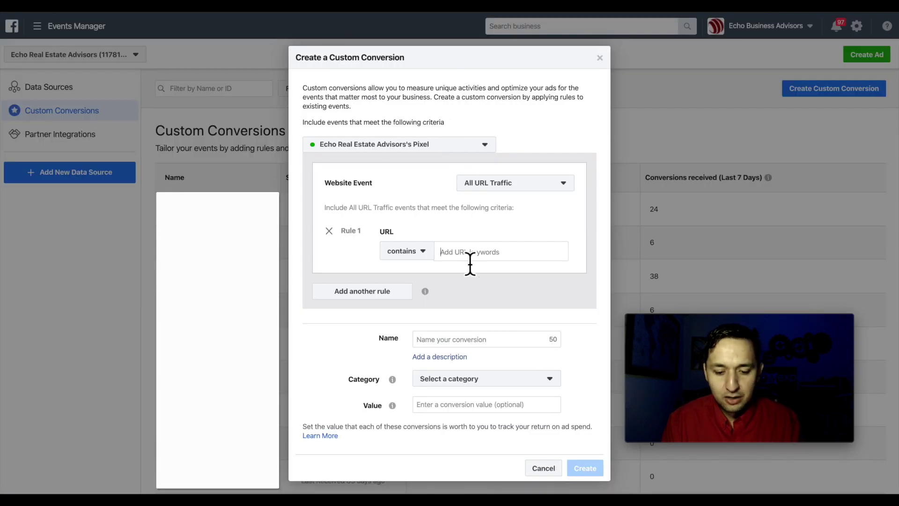
{"action": "key", "text": "ctrl+v"}
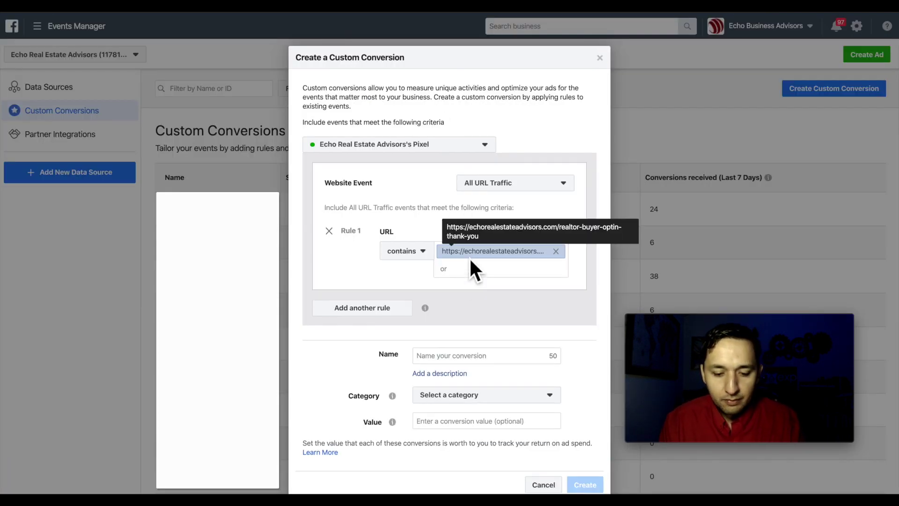
{"action": "left_click", "coordinate": [407, 256]}
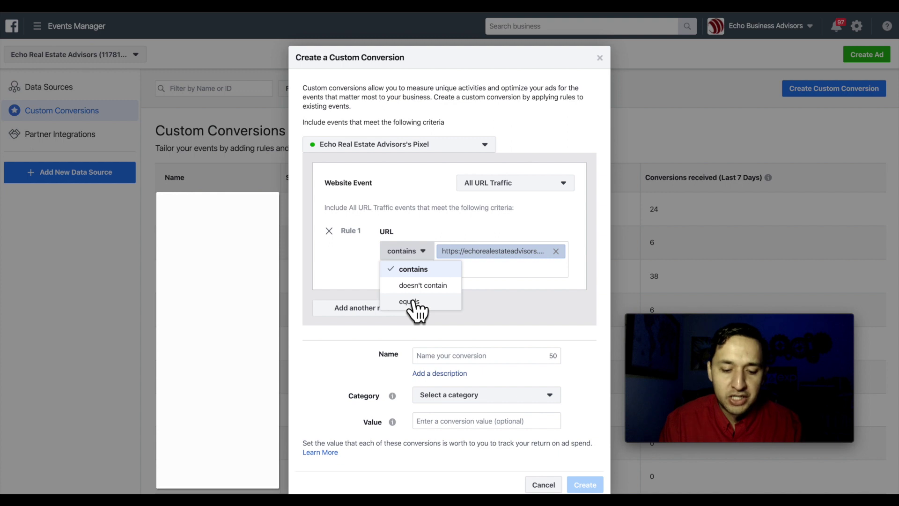
{"action": "left_click", "coordinate": [507, 291]}
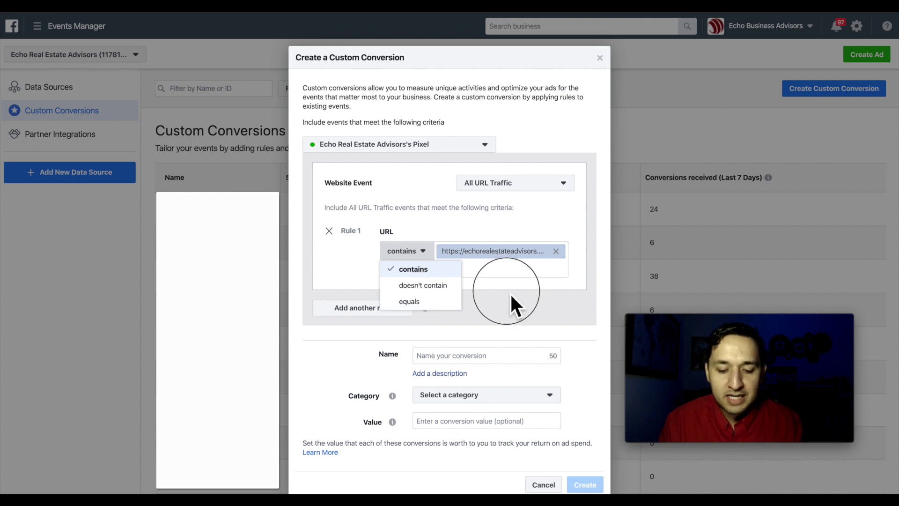
{"action": "mouse_move", "coordinate": [425, 309]}
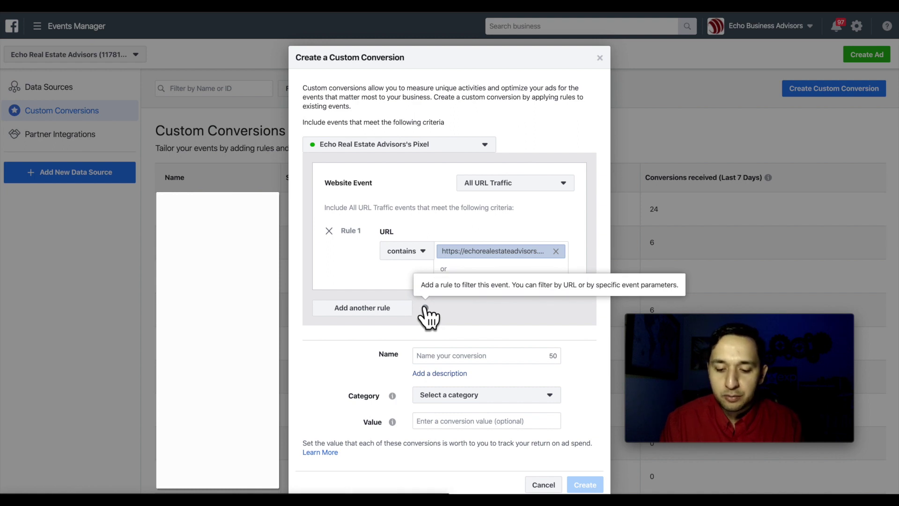
{"action": "left_click", "coordinate": [366, 308]}
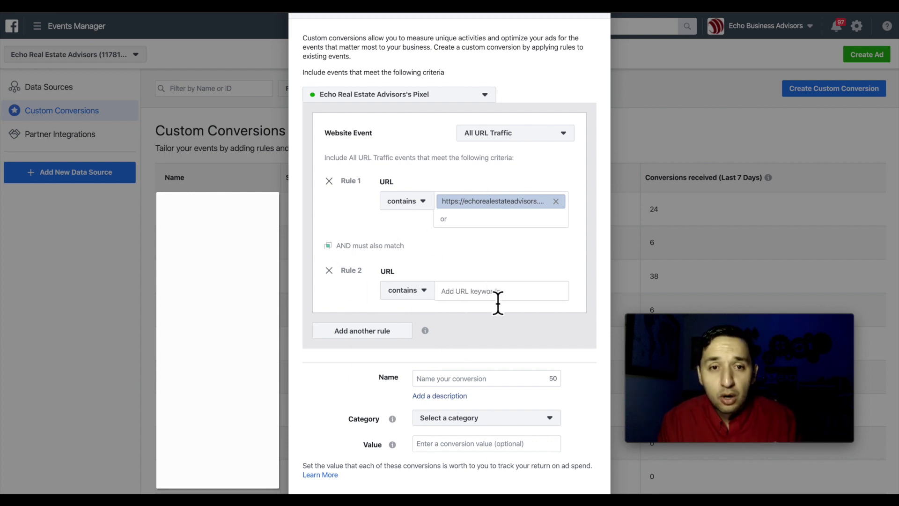
{"action": "left_click", "coordinate": [330, 271]}
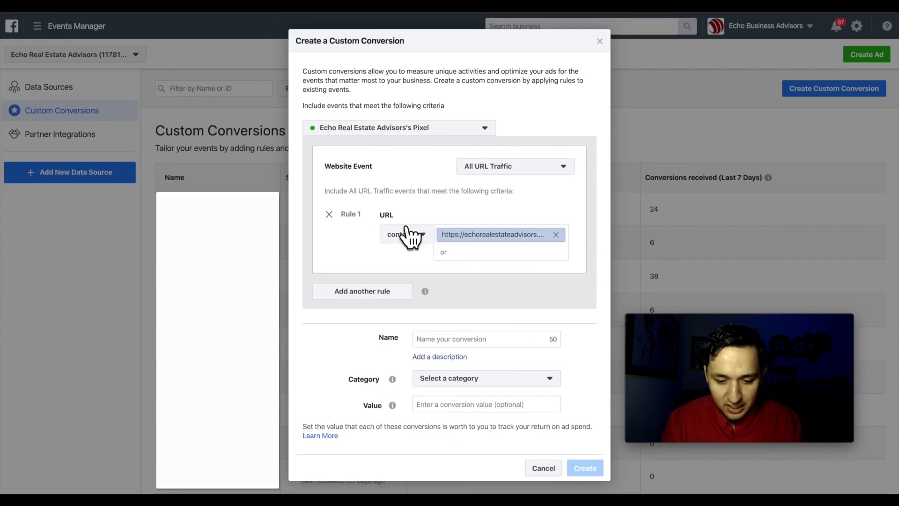
Step: Name the custom conversion Buyer Conversion Event and set its category to Lead
{"action": "left_click", "coordinate": [440, 348]}
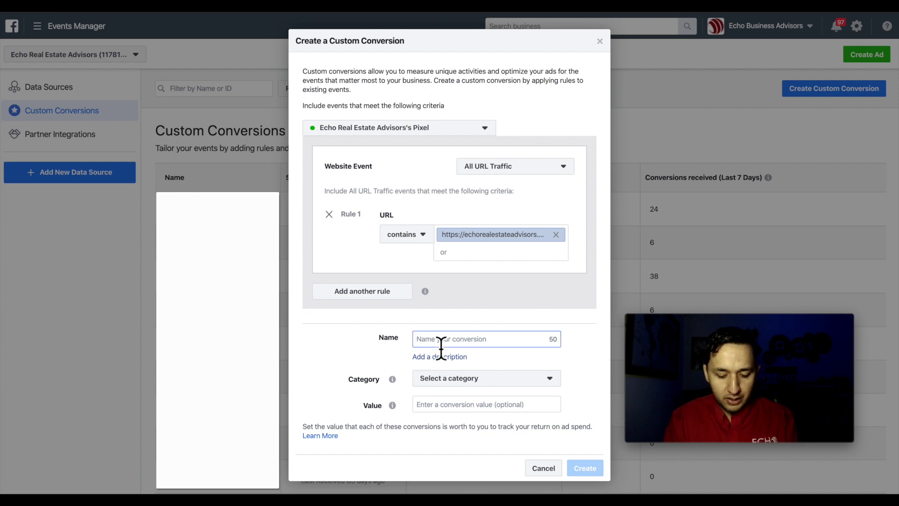
{"action": "type", "text": "Buyer Conversion Event"}
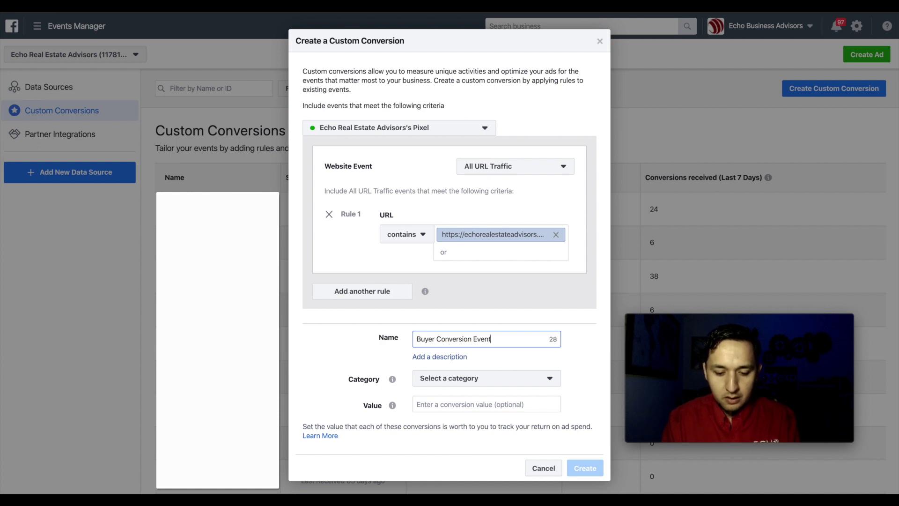
{"action": "left_click", "coordinate": [469, 382]}
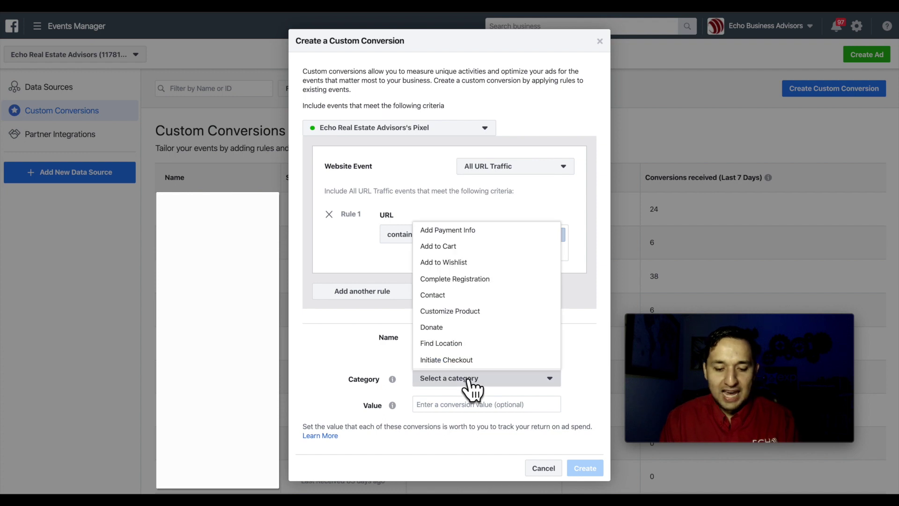
{"action": "scroll", "coordinate": [490, 328], "scroll_direction": "down", "scroll_amount": 2}
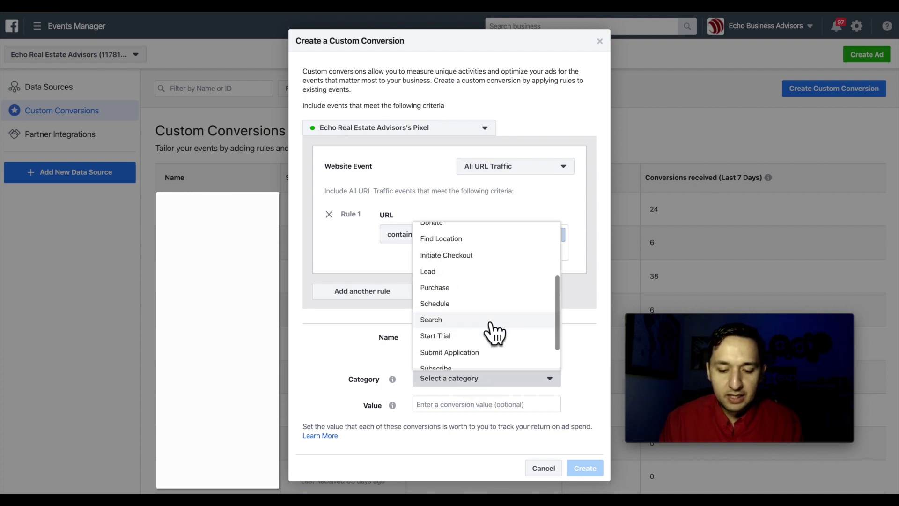
{"action": "scroll", "coordinate": [490, 328], "scroll_direction": "down", "scroll_amount": 1}
{"action": "scroll", "coordinate": [490, 328], "scroll_direction": "up", "scroll_amount": 5}
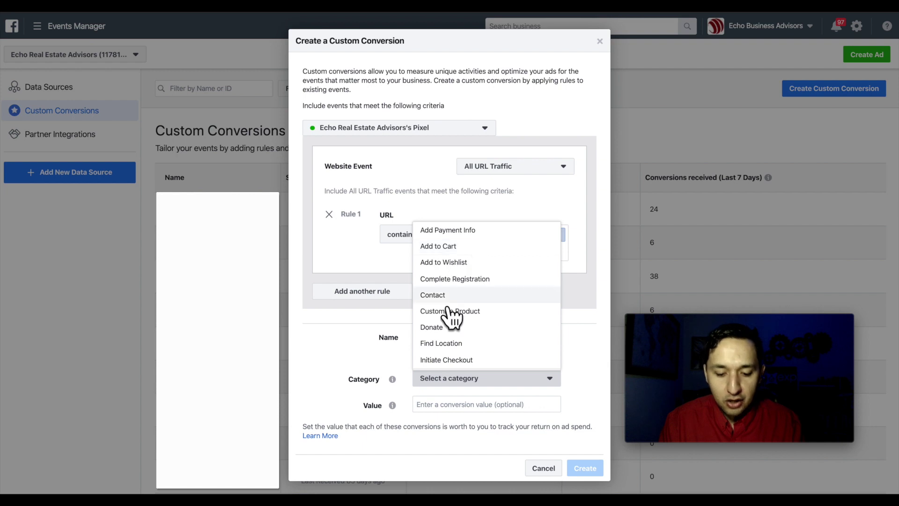
{"action": "scroll", "coordinate": [438, 351], "scroll_direction": "down", "scroll_amount": 3}
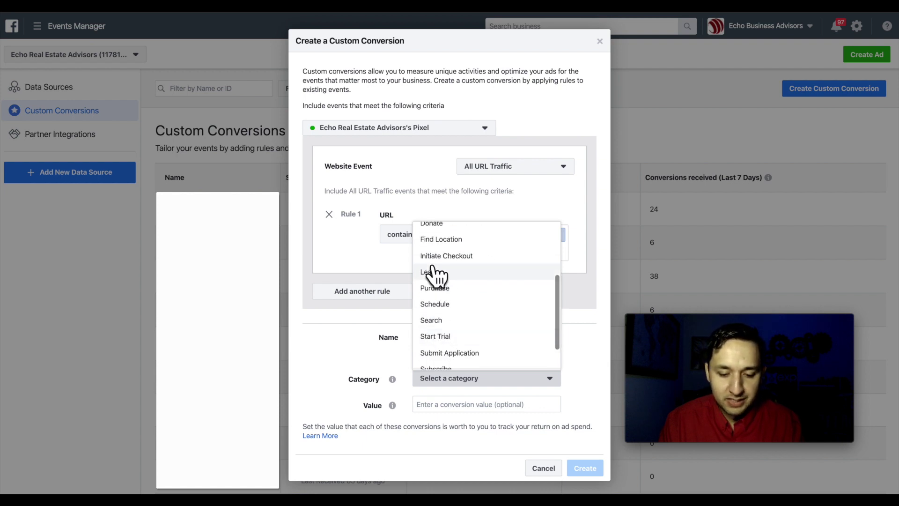
{"action": "scroll", "coordinate": [436, 272], "scroll_direction": "down", "scroll_amount": 2}
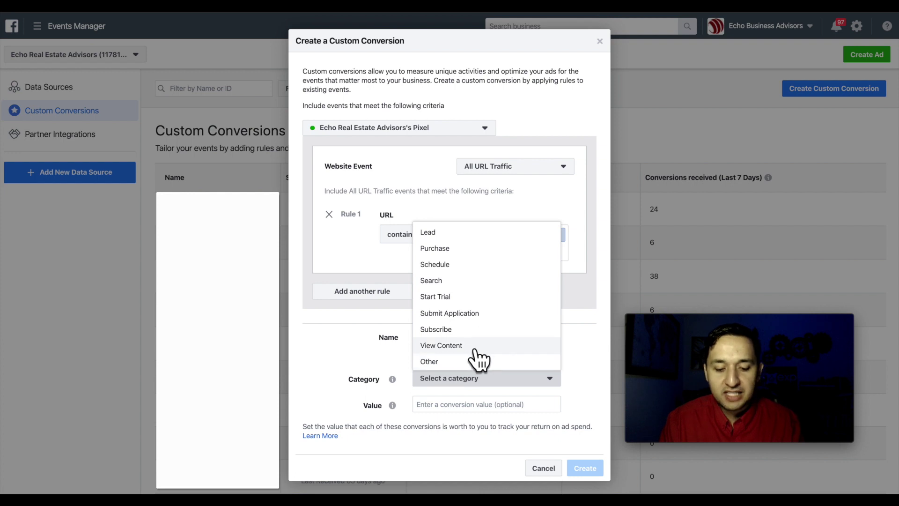
{"action": "left_click", "coordinate": [335, 362]}
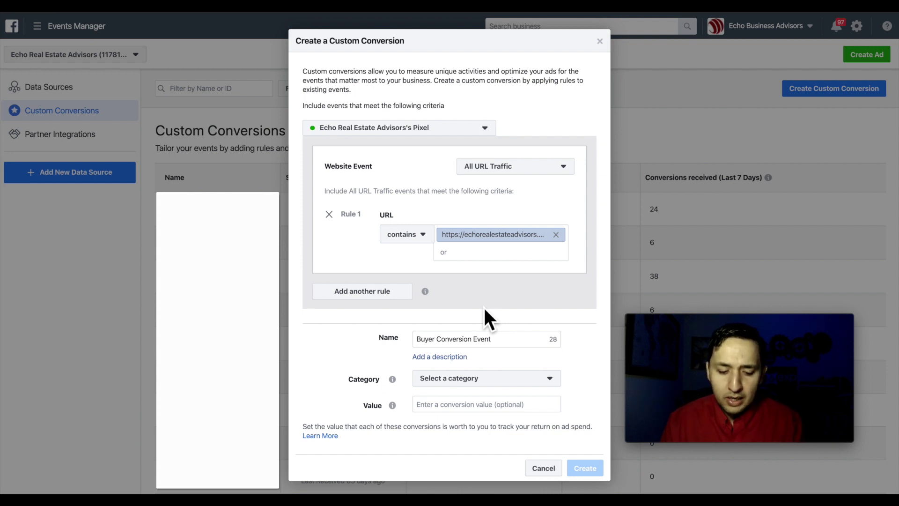
{"action": "left_click", "coordinate": [451, 380]}
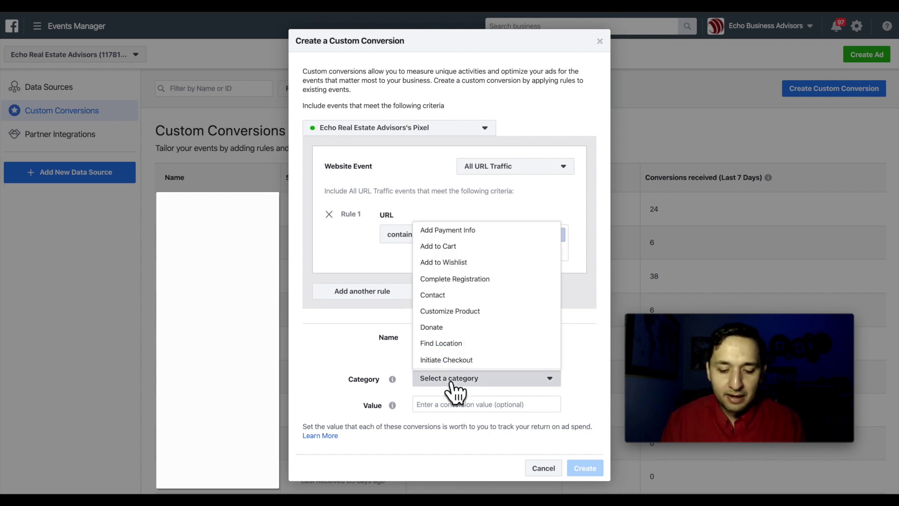
{"action": "scroll", "coordinate": [475, 342], "scroll_direction": "down", "scroll_amount": 3}
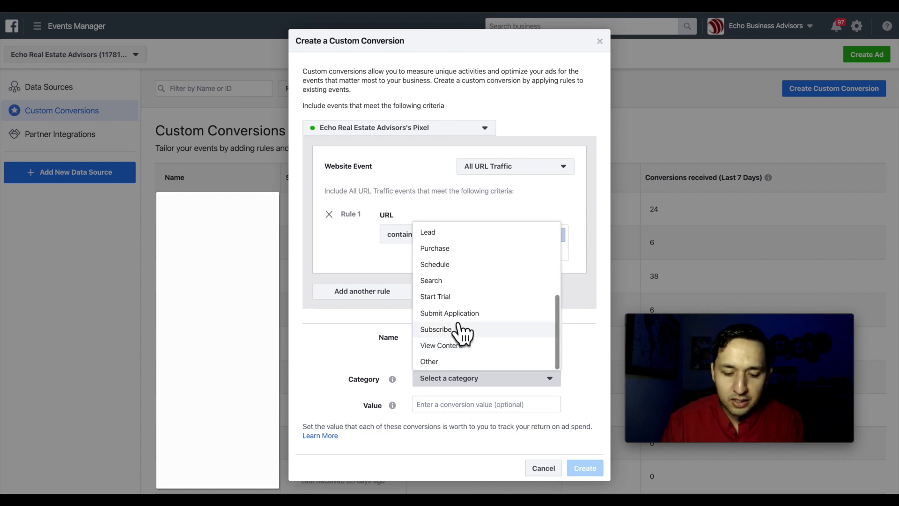
{"action": "left_click", "coordinate": [430, 237]}
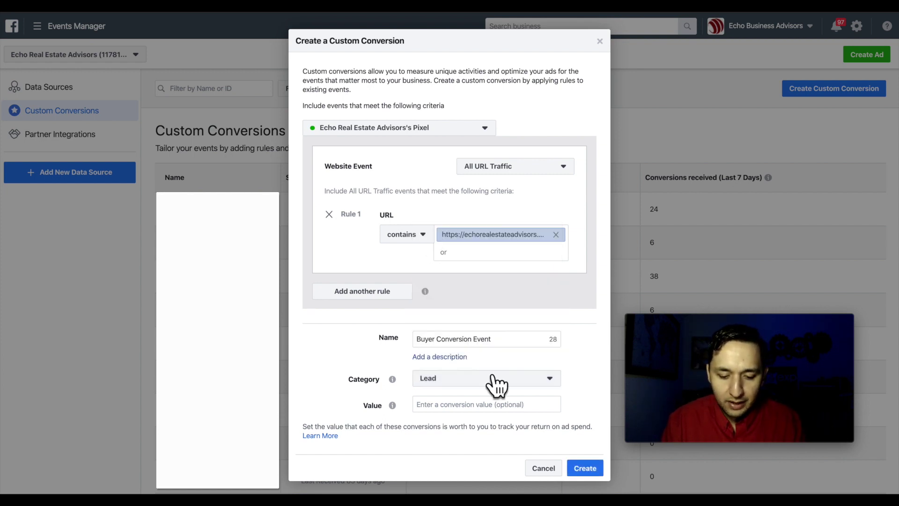
Step: Create the custom conversion without a conversion value and close the finished dialog
{"action": "left_click", "coordinate": [452, 407]}
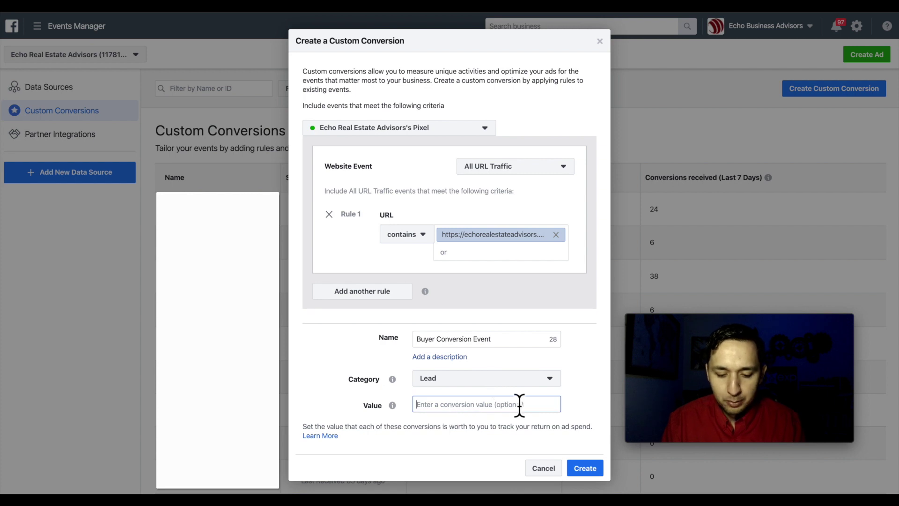
{"action": "left_click", "coordinate": [584, 468]}
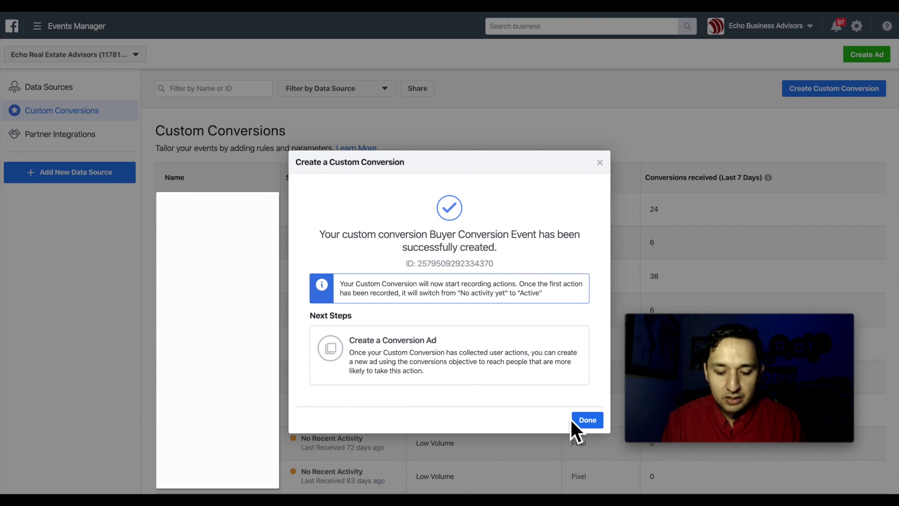
{"action": "left_click", "coordinate": [586, 421]}
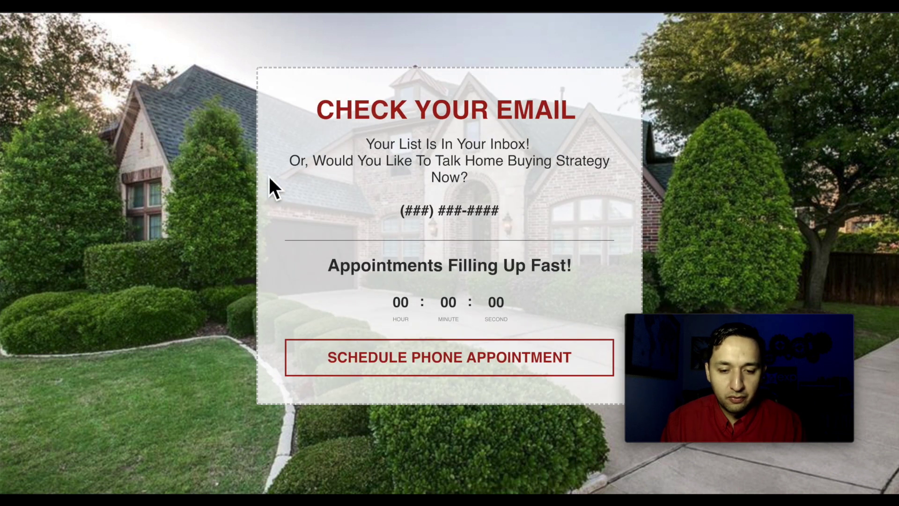
{"action": "key", "text": "super+shift+n"}
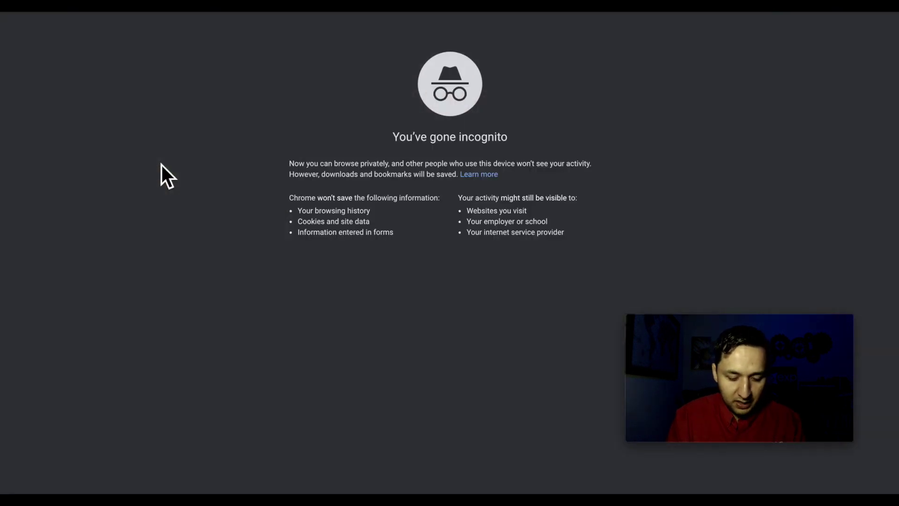
{"action": "type", "text": "https://echorealestateadvisors.com/realtor-buyer-optin-thank-you"}
{"action": "key", "text": "Return"}
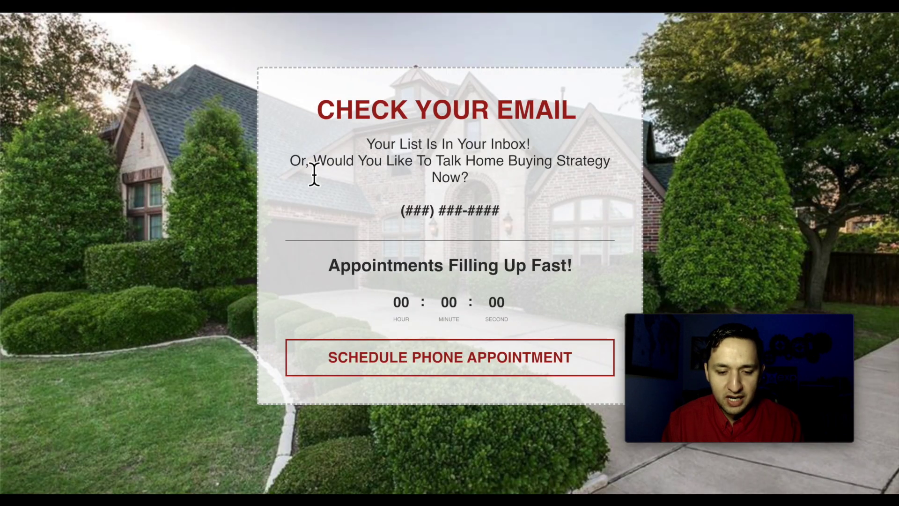
{"action": "key", "text": "ctrl+Up"}
{"action": "left_click", "coordinate": [632, 97]}
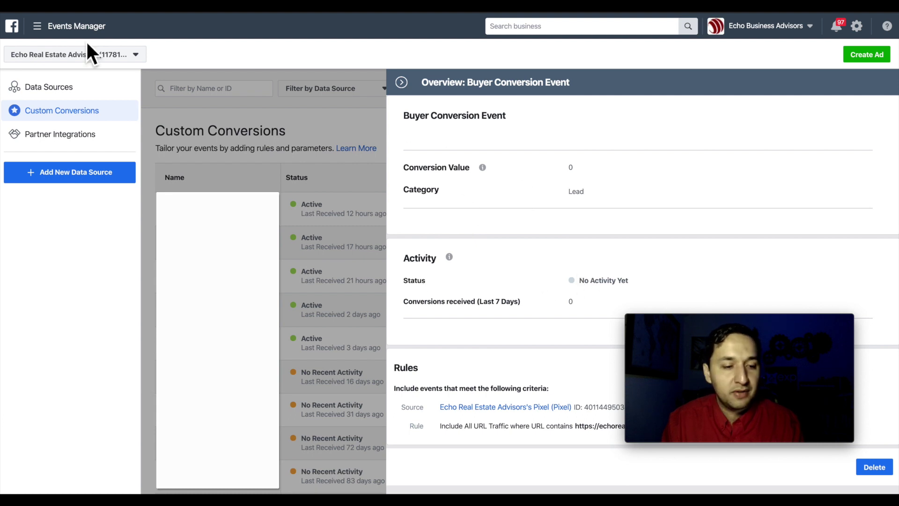
Step: Switch to Ads Manager, mark the new campaign as Special Ad Category Housing, choose the Conversions objective, and continue to the ad set
{"action": "left_click", "coordinate": [55, 1]}
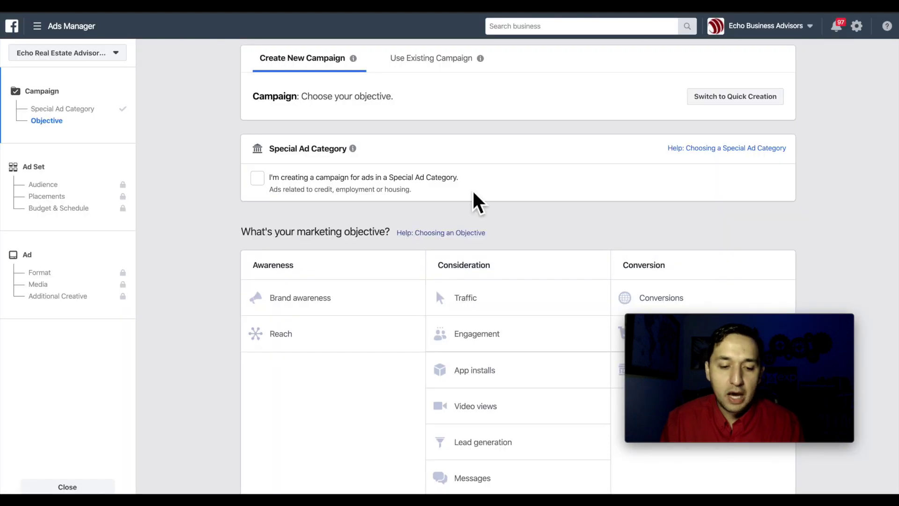
{"action": "left_click", "coordinate": [255, 180]}
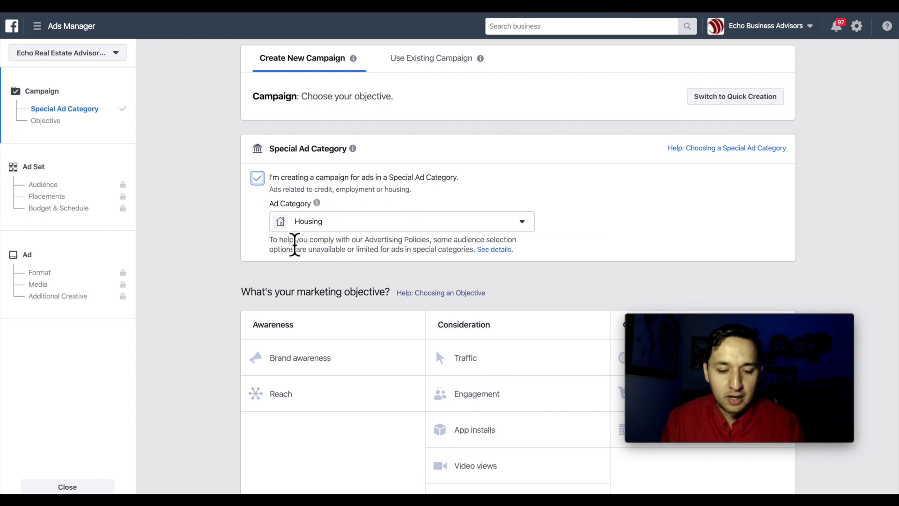
{"action": "scroll", "coordinate": [652, 241], "scroll_direction": "down", "scroll_amount": 1}
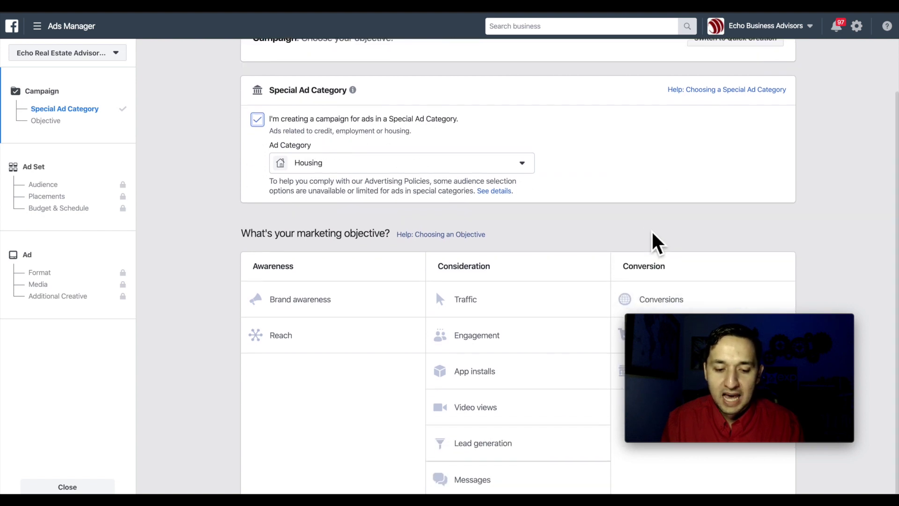
{"action": "left_click", "coordinate": [659, 301]}
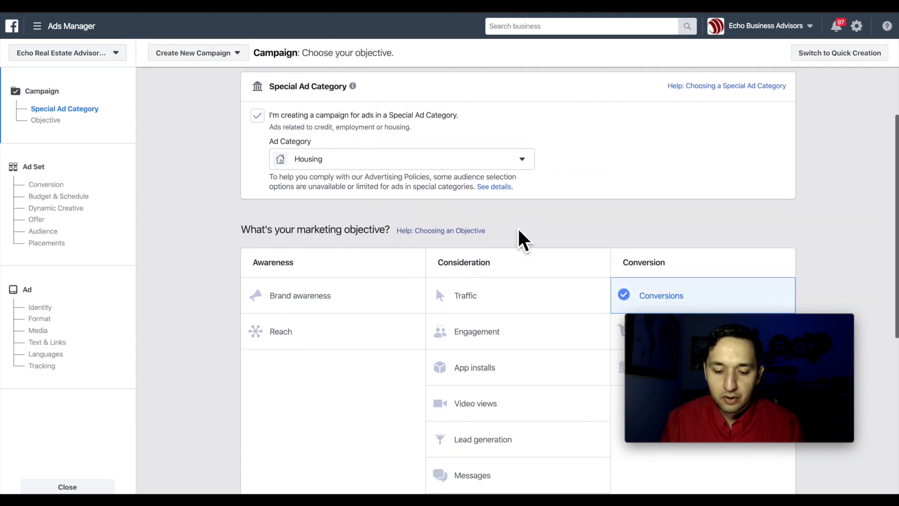
{"action": "left_click", "coordinate": [517, 401]}
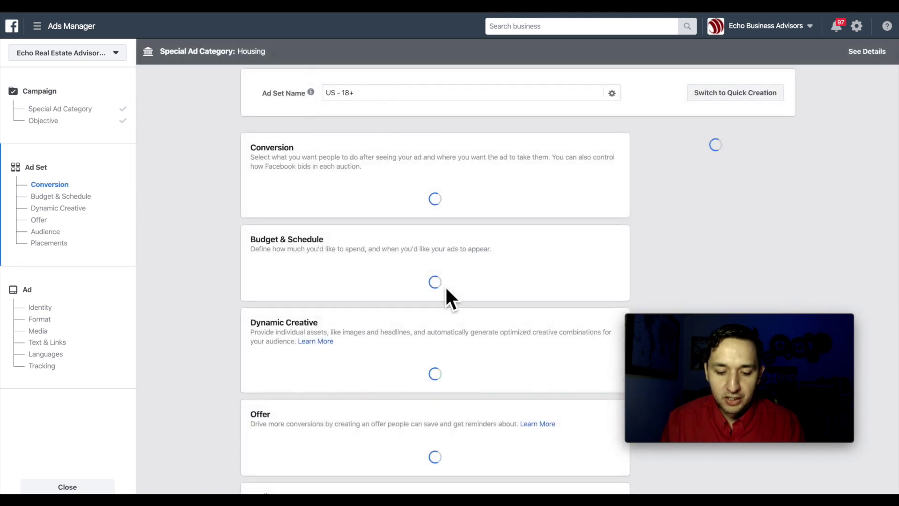
Step: Replace the ad set's EREA-General conversion event with the active Buyer Conversion Event
{"action": "scroll", "coordinate": [416, 304], "scroll_direction": "down", "scroll_amount": 5}
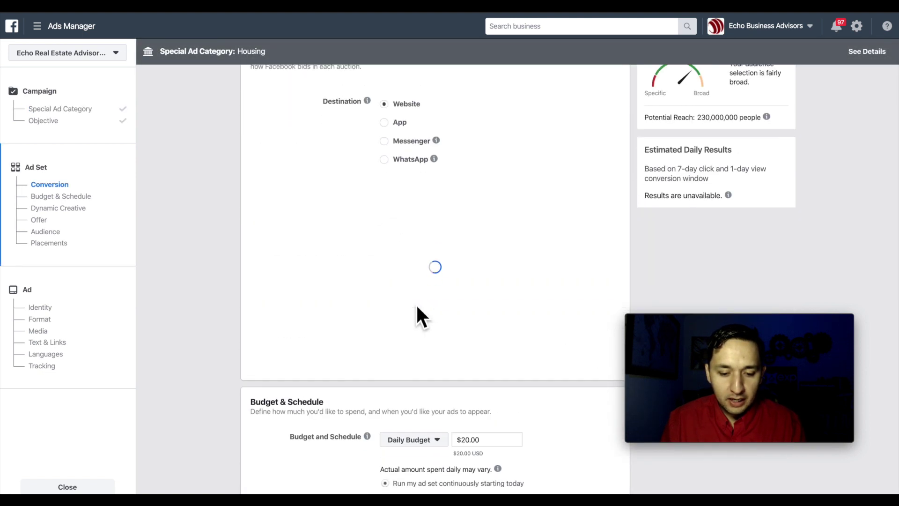
{"action": "scroll", "coordinate": [416, 304], "scroll_direction": "up", "scroll_amount": 2}
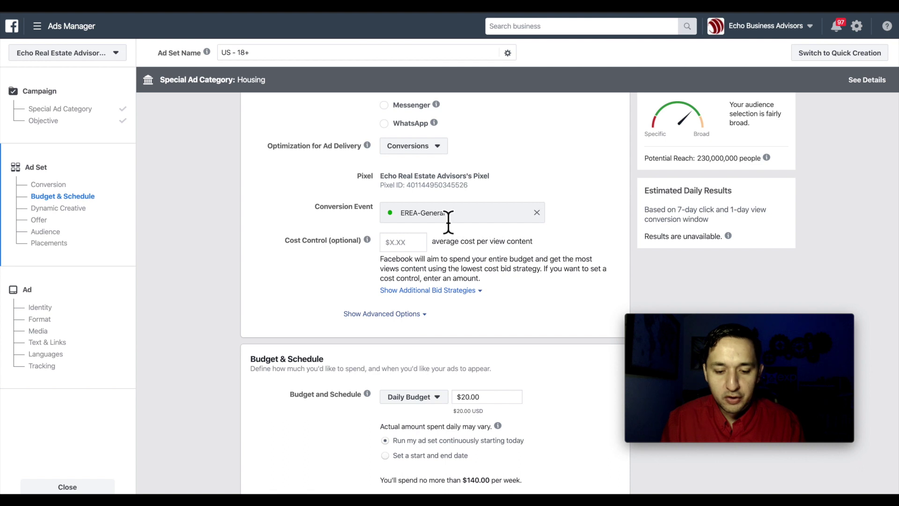
{"action": "left_click", "coordinate": [536, 212]}
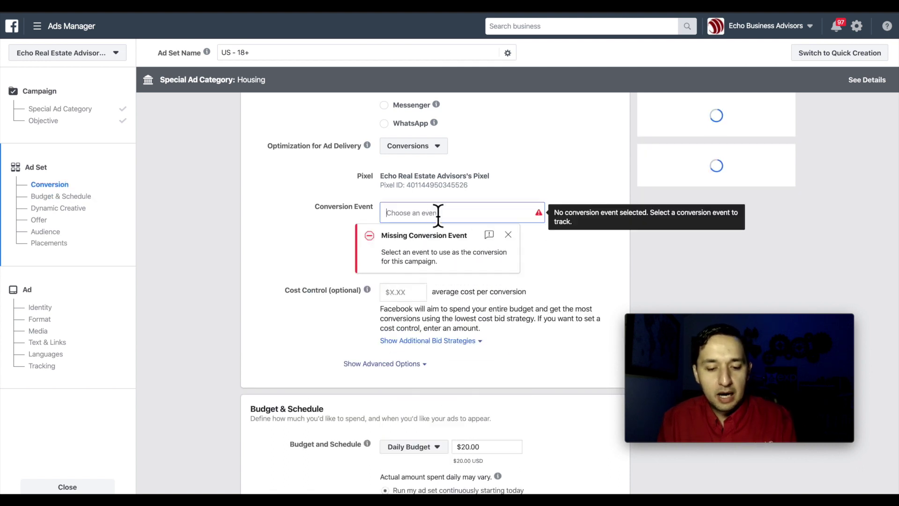
{"action": "left_click", "coordinate": [426, 216]}
{"action": "type", "text": "buyer"}
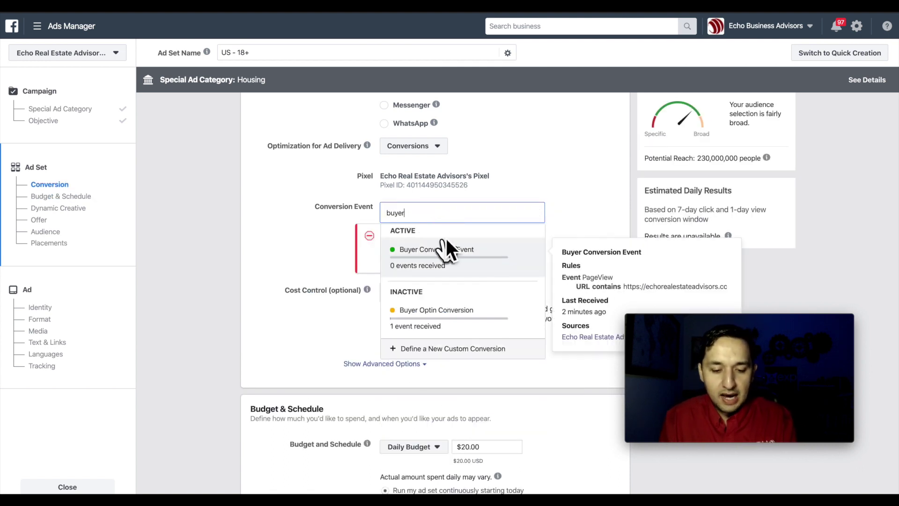
{"action": "left_click", "coordinate": [430, 254]}
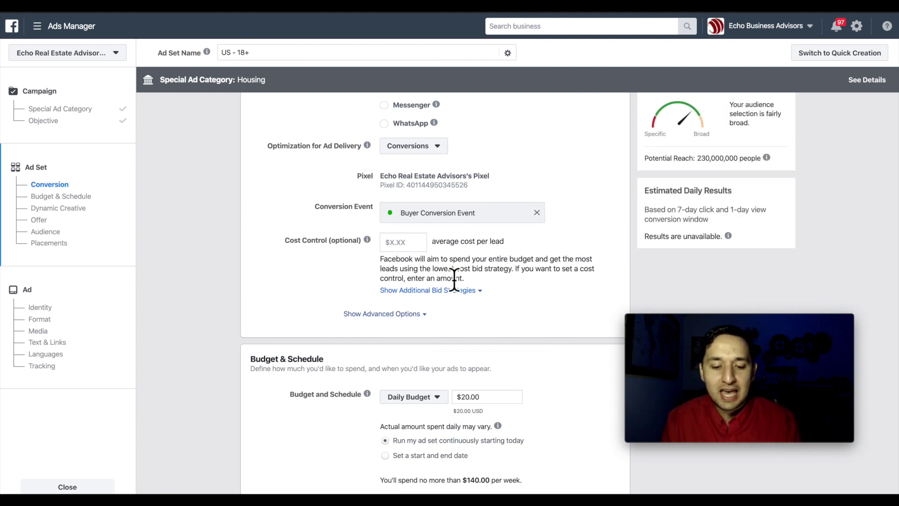
Step: Review the ad set's remaining budget, audience and placement settings, and continue to the ad setup
{"action": "scroll", "coordinate": [454, 280], "scroll_direction": "down", "scroll_amount": 20}
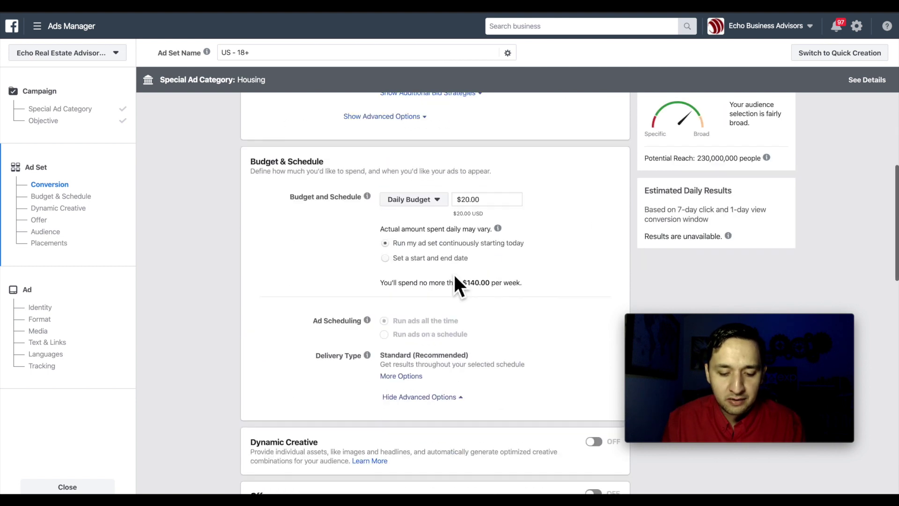
{"action": "scroll", "coordinate": [453, 273], "scroll_direction": "down", "scroll_amount": 4}
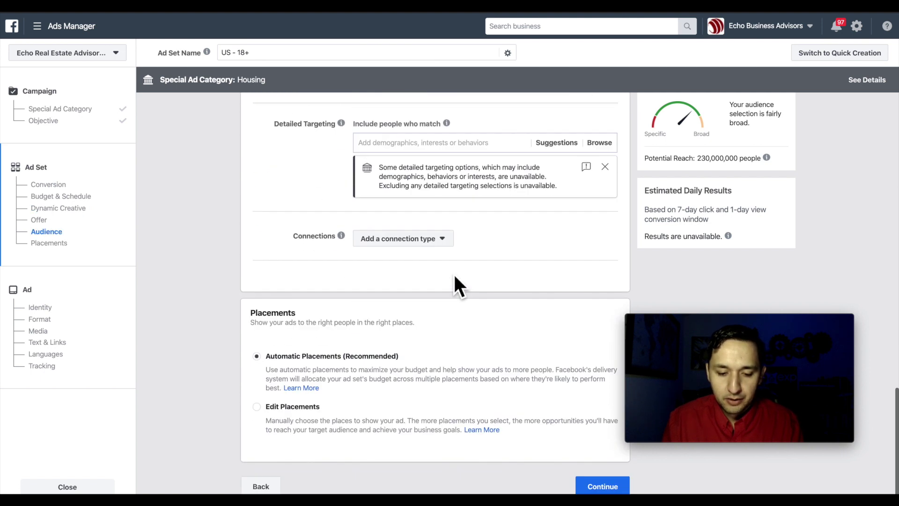
{"action": "scroll", "coordinate": [521, 269], "scroll_direction": "up", "scroll_amount": 20}
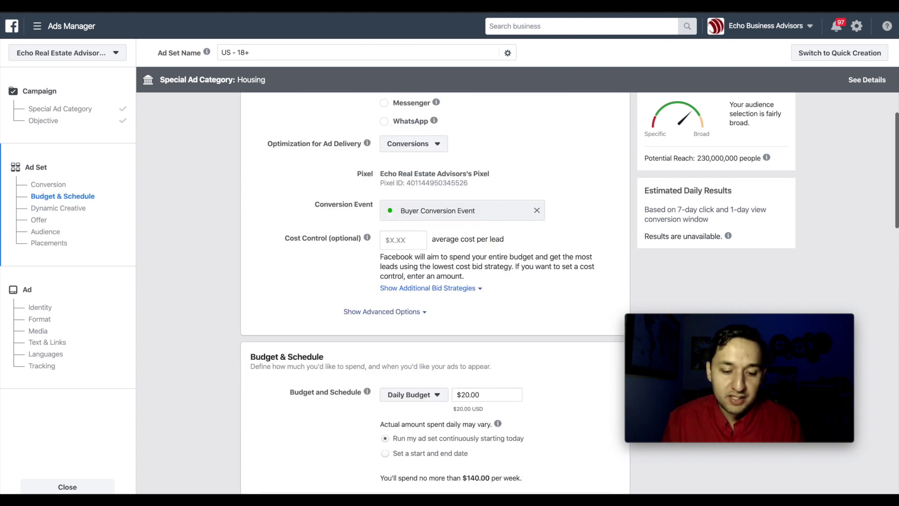
{"action": "scroll", "coordinate": [400, 329], "scroll_direction": "down", "scroll_amount": 15}
{"action": "scroll", "coordinate": [400, 329], "scroll_direction": "down", "scroll_amount": 5}
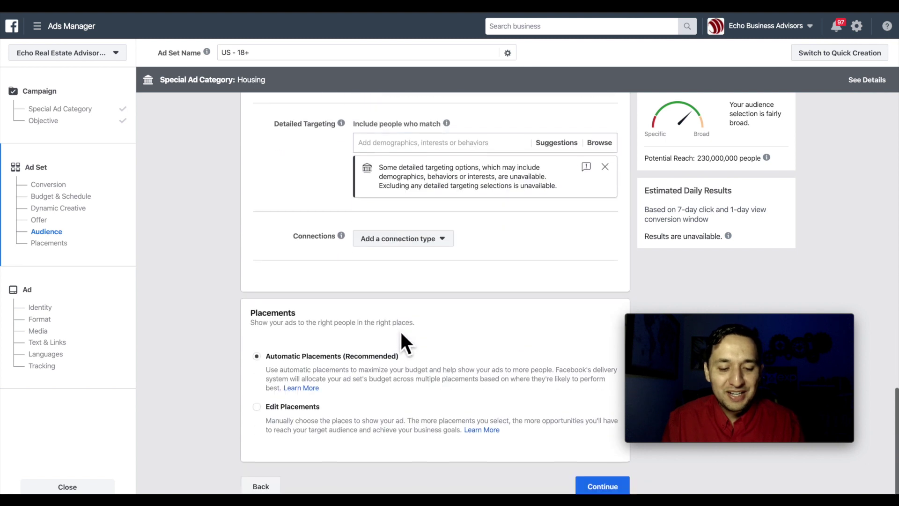
{"action": "left_click", "coordinate": [598, 488]}
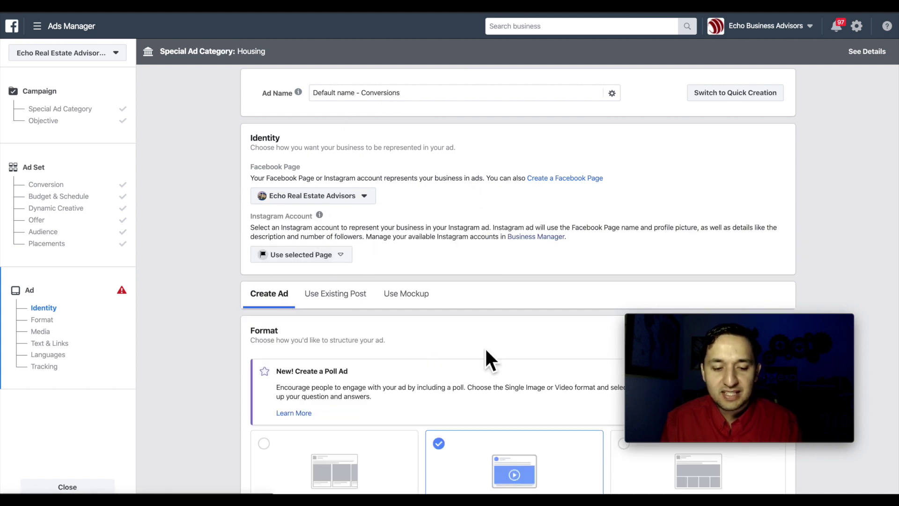
Step: Look through the new ad's format, media, and text and link settings
{"action": "scroll", "coordinate": [487, 359], "scroll_direction": "down", "scroll_amount": 6}
{"action": "scroll", "coordinate": [487, 358], "scroll_direction": "down", "scroll_amount": 4}
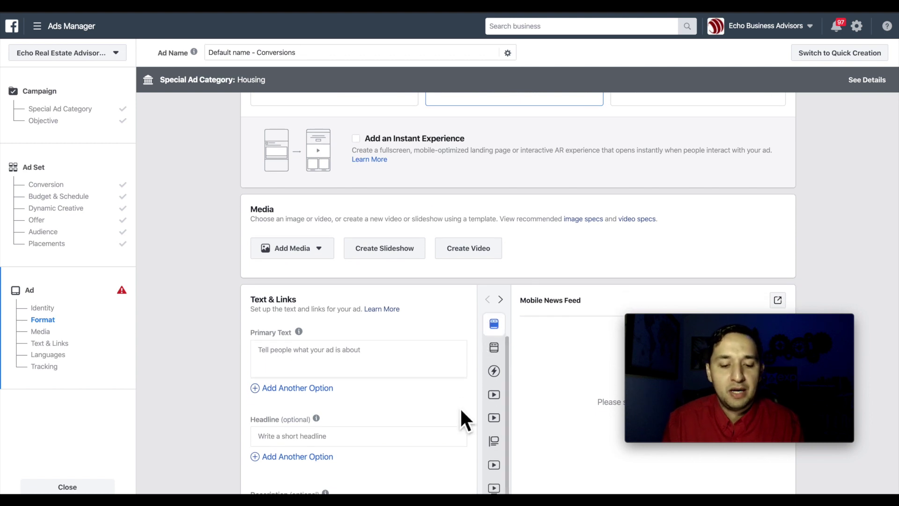
{"action": "scroll", "coordinate": [460, 407], "scroll_direction": "down", "scroll_amount": 3}
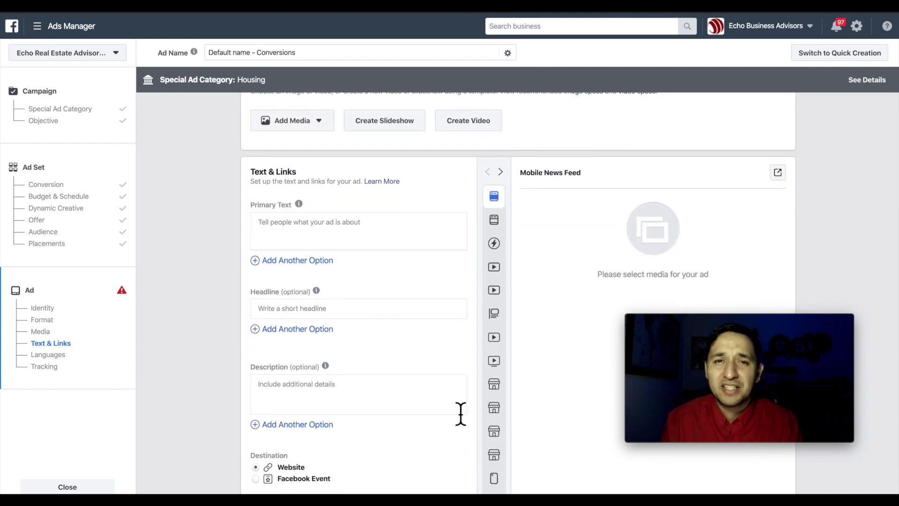